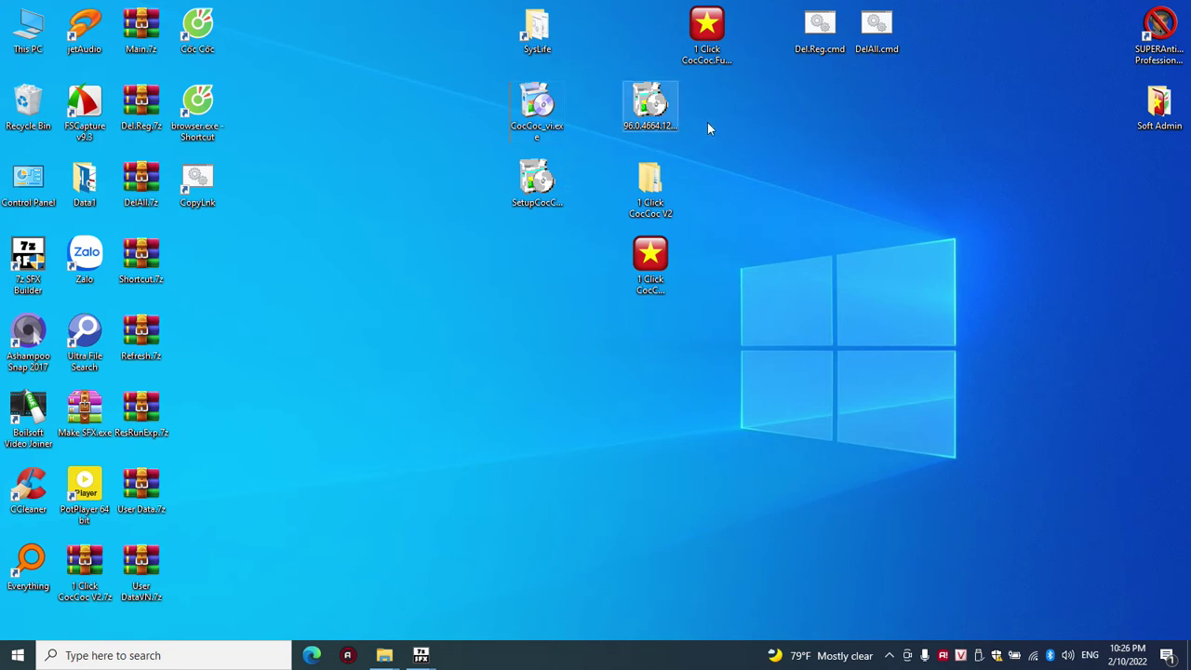
- Open the 1 Click CocCoc.Full.exe archive in WinRAR and go to its Backup\CocCoc folder
click(707, 32)
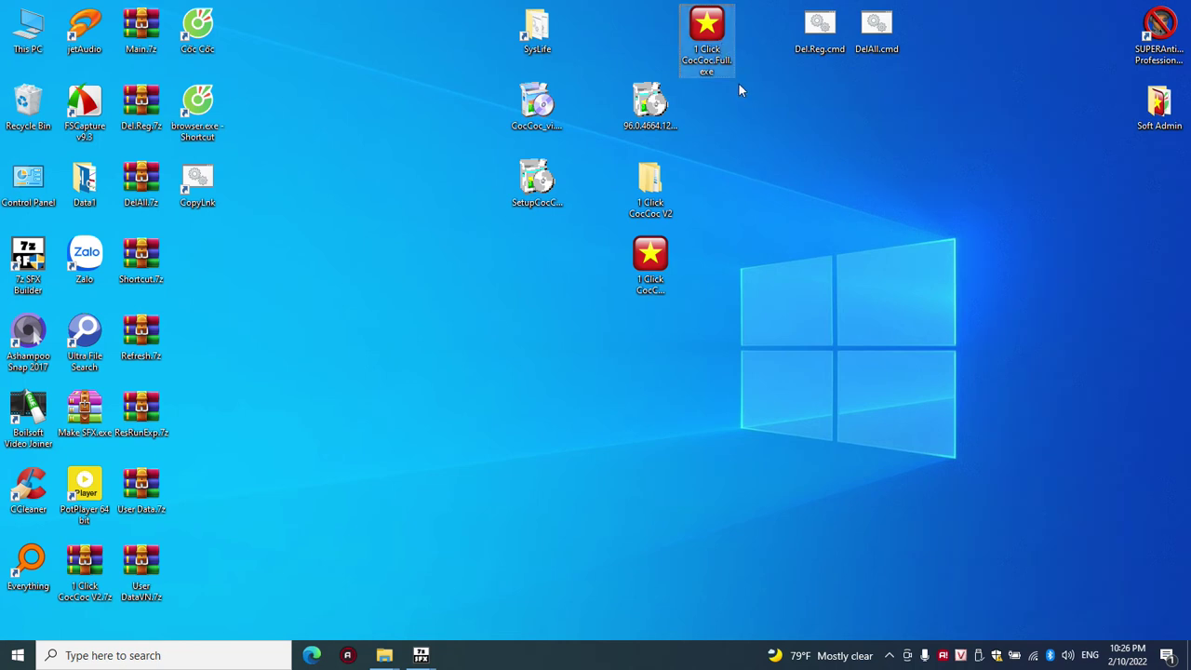
right_click(715, 34)
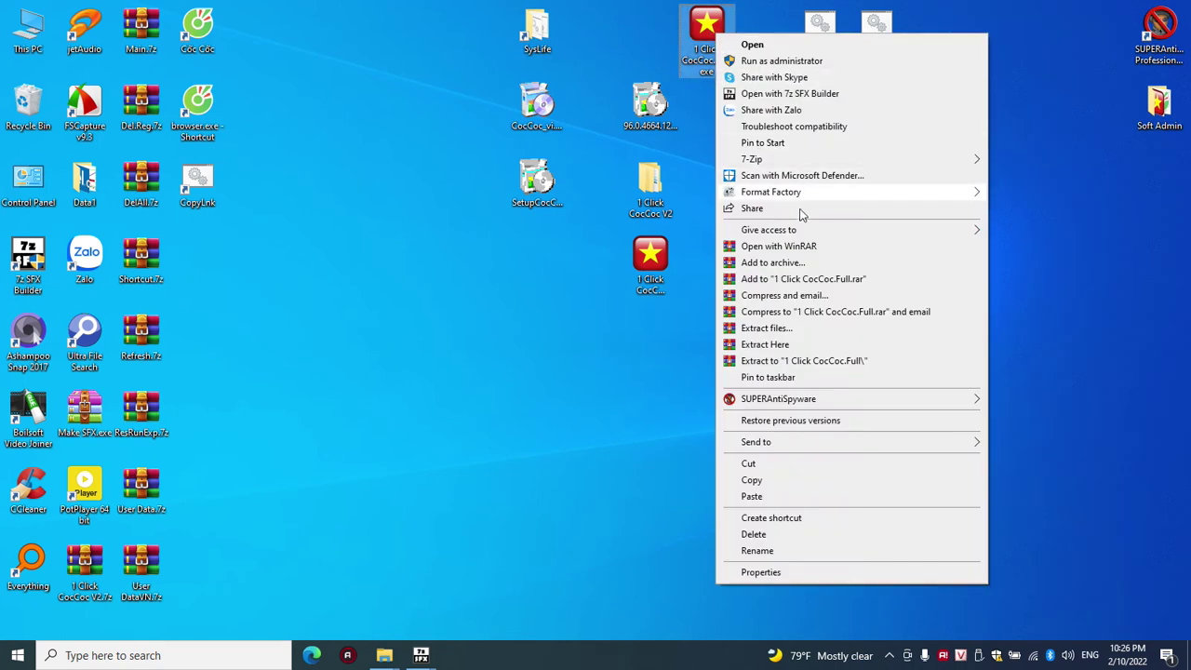
click(787, 245)
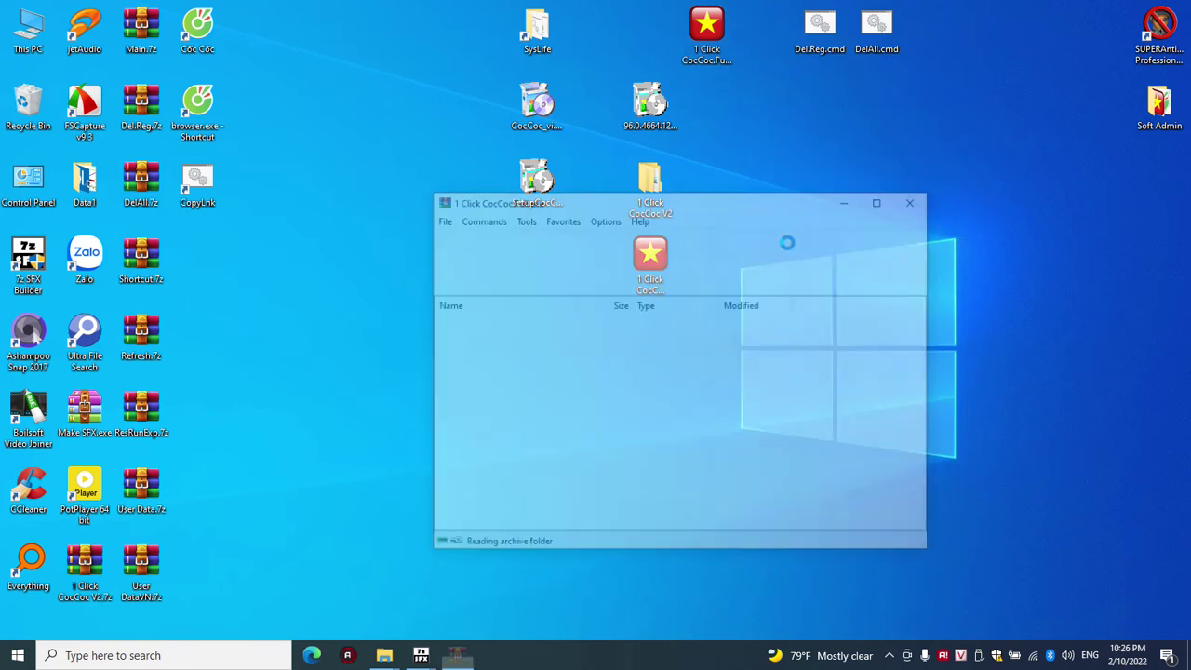
double_click(456, 349)
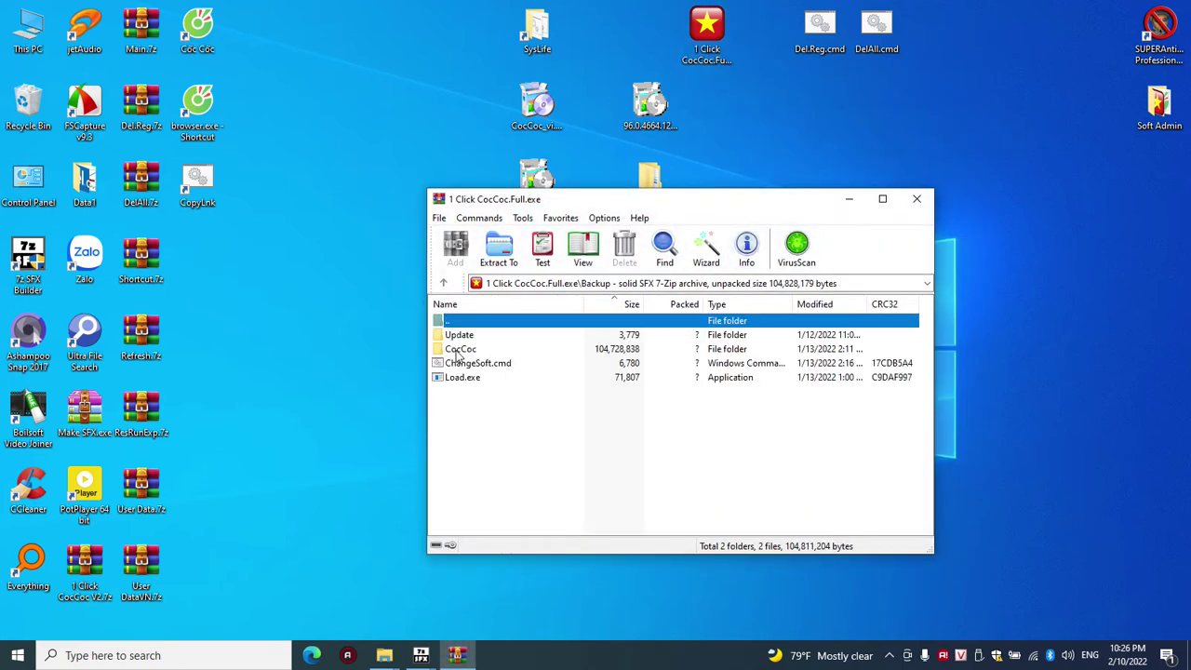
double_click(462, 352)
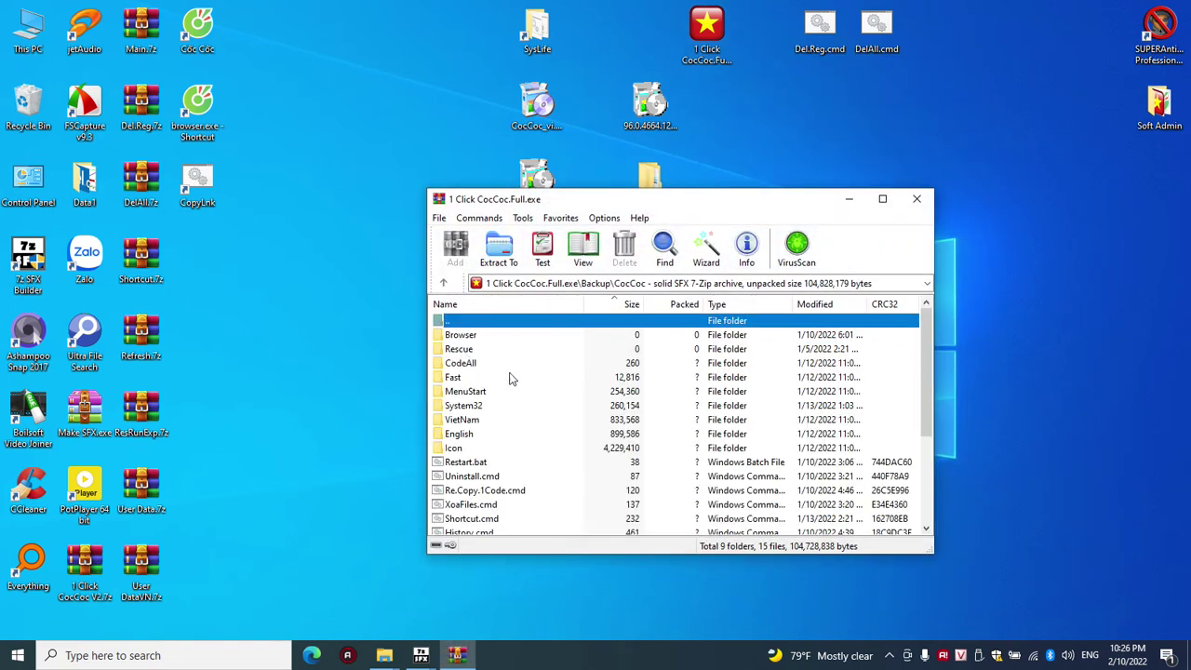
- Sort the archive's contents by size and locate the SetupCocCoc.exe and CocCoc_vi.exe installers
click(603, 305)
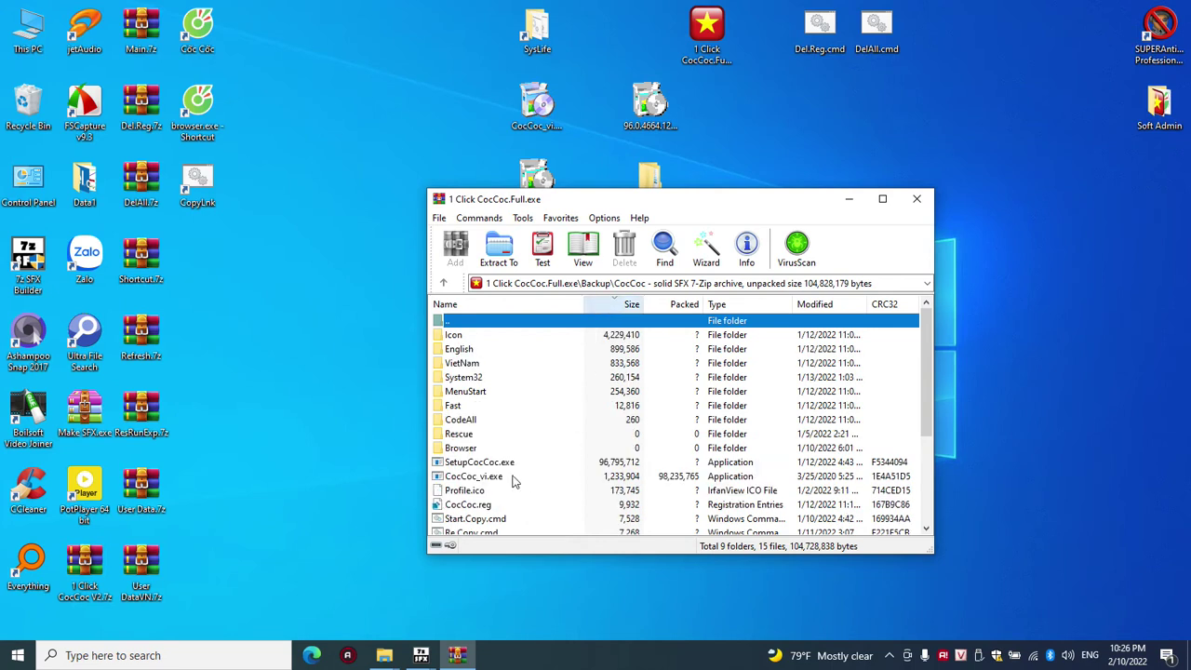
click(493, 465)
scroll(552, 493, down, 1)
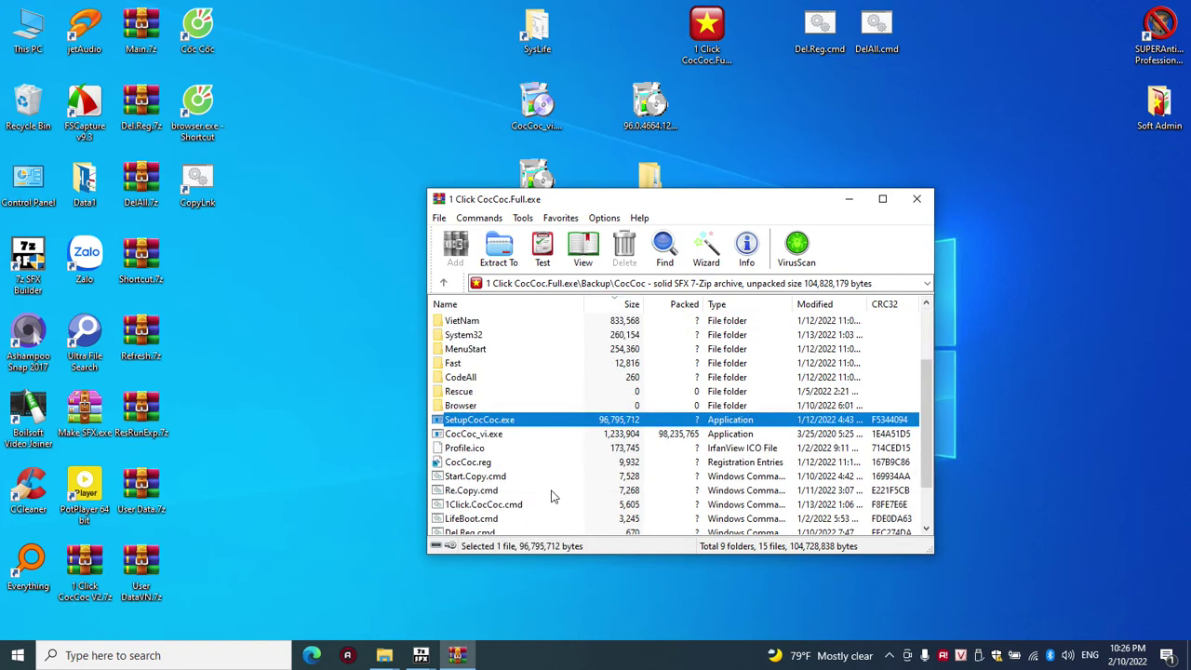
scroll(498, 423, down, 1)
click(493, 394)
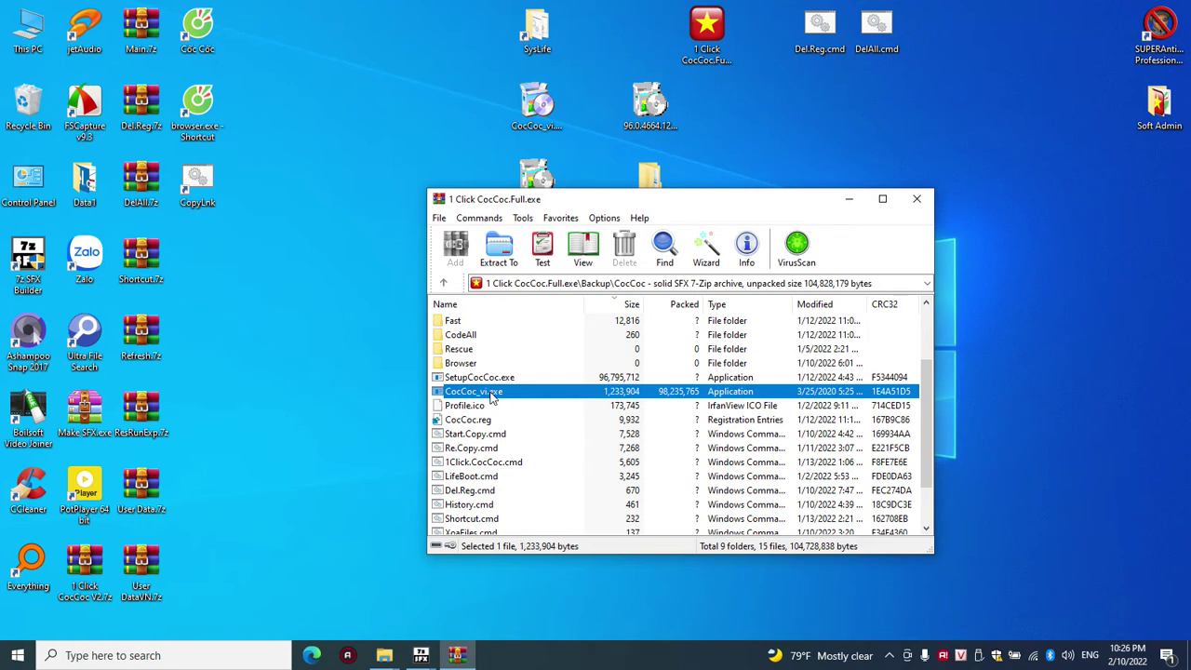
- Check the file details of CocCoc_vi.exe on the desktop and minimize the archive window
click(578, 135)
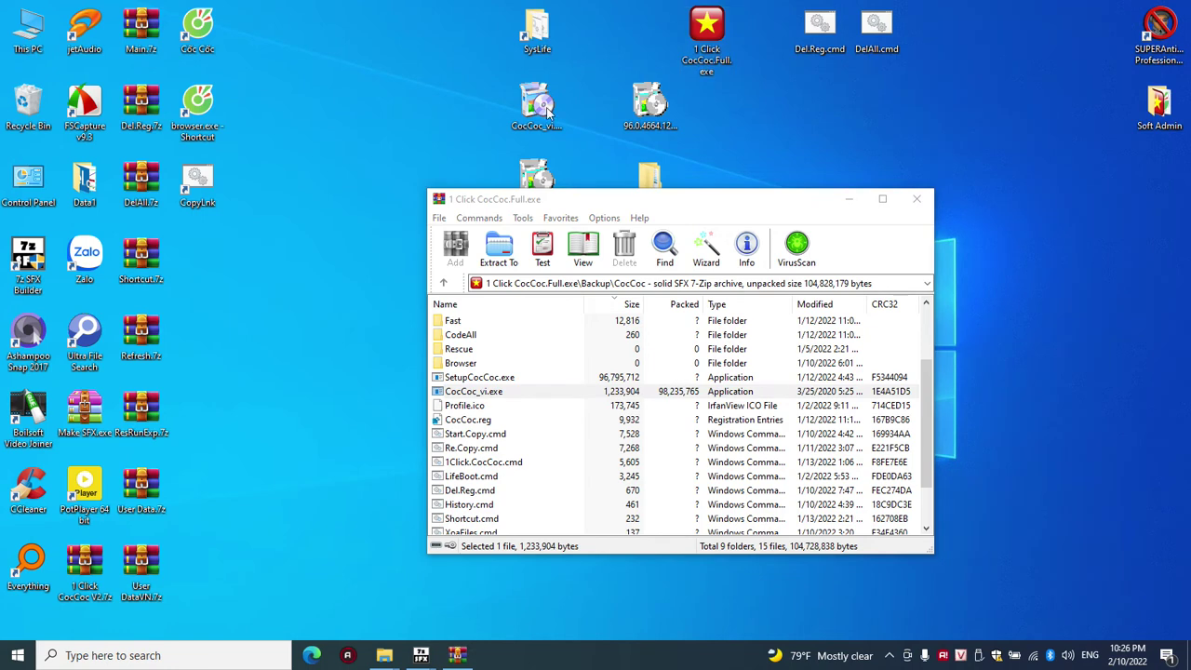
click(546, 109)
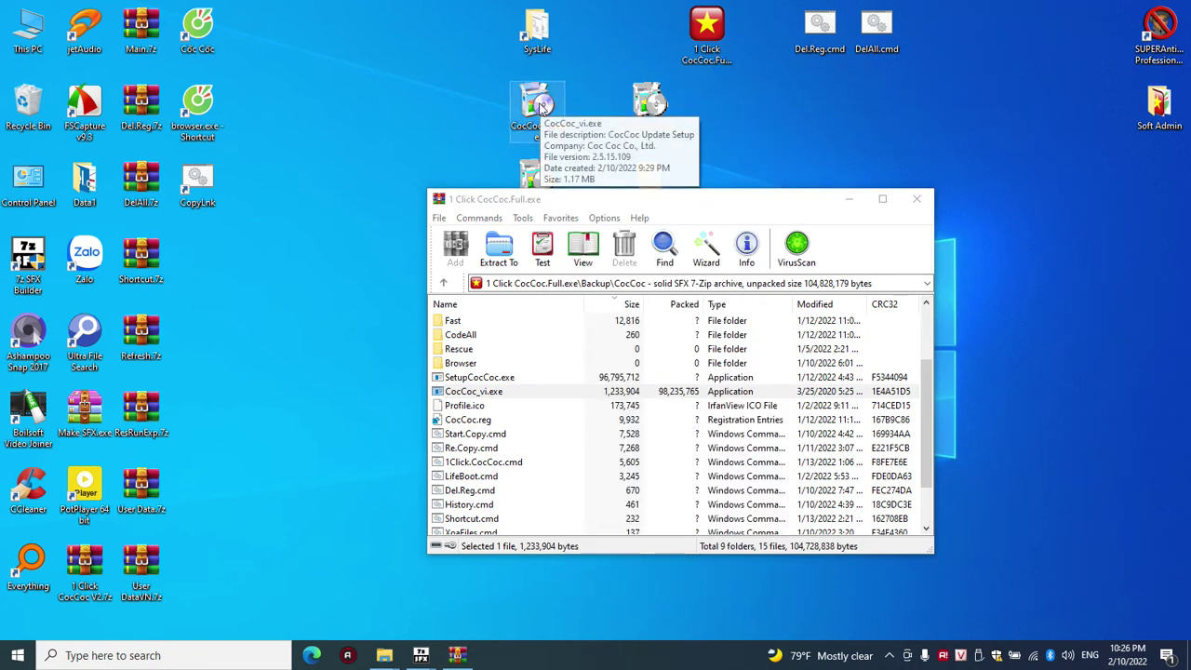
right_click(543, 109)
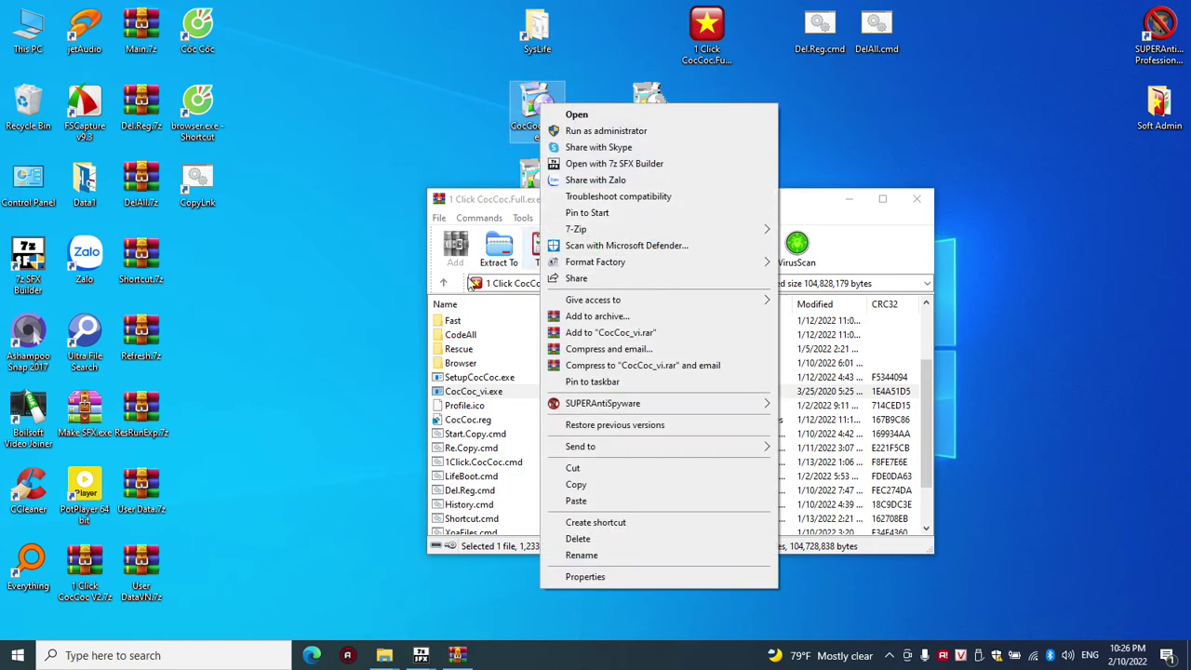
click(348, 320)
click(849, 198)
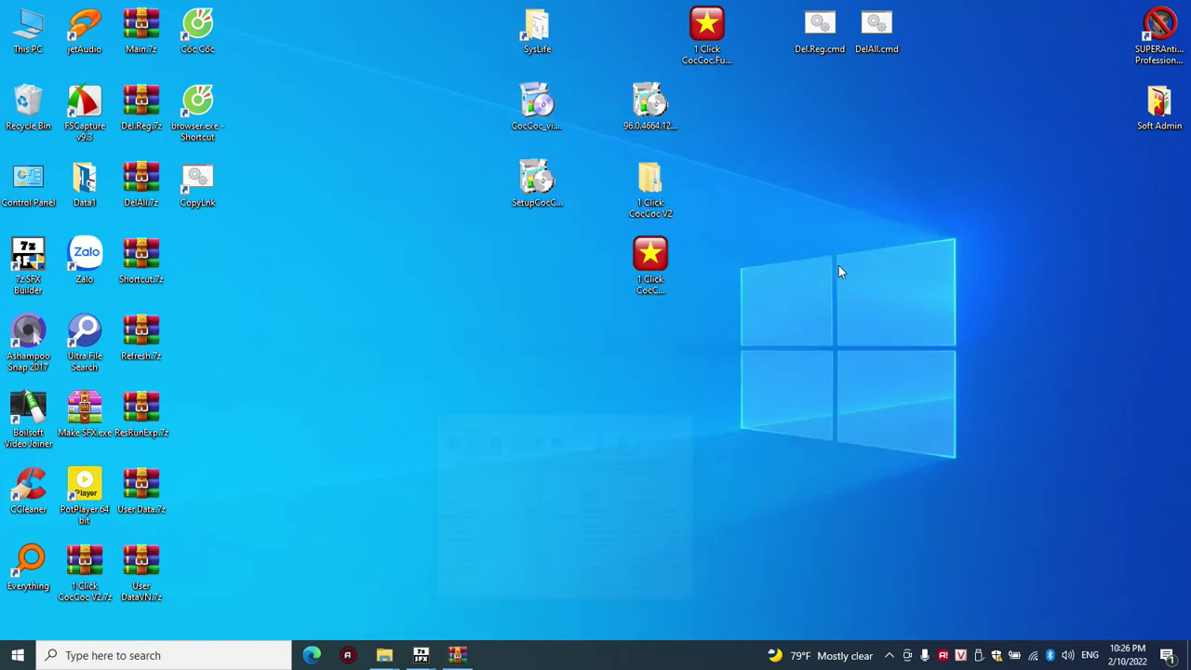
- Run 1 Click CocCoc 4.2.exe with permission to make changes, and close the menu console and picture it opens
click(653, 261)
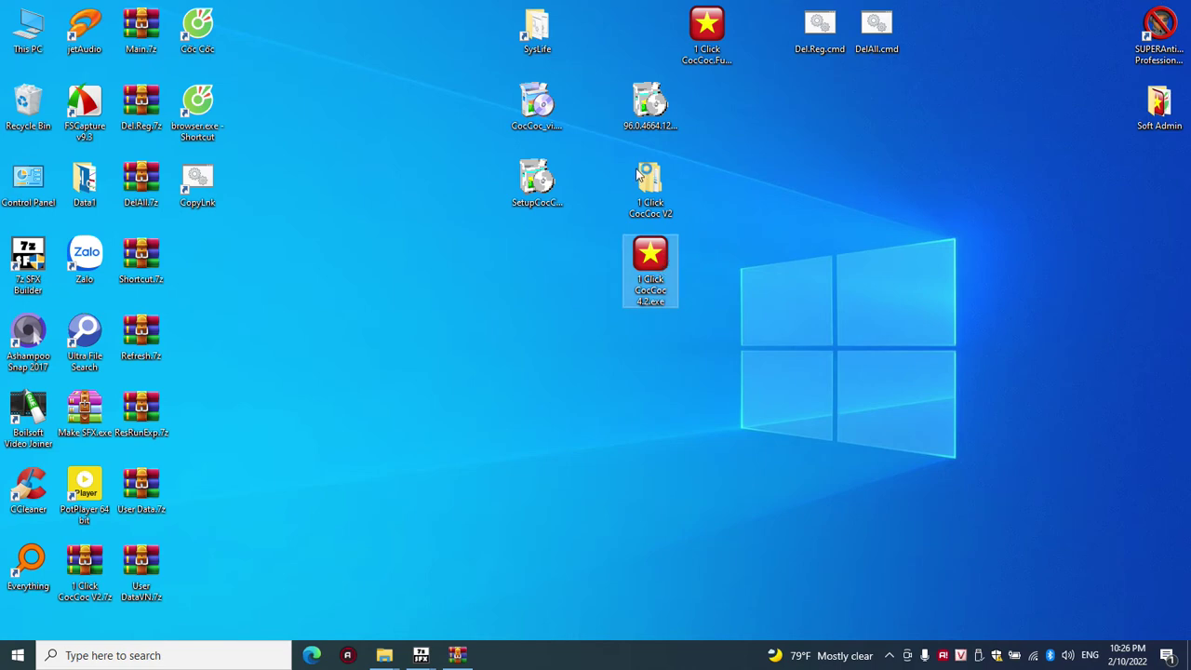
key(Return)
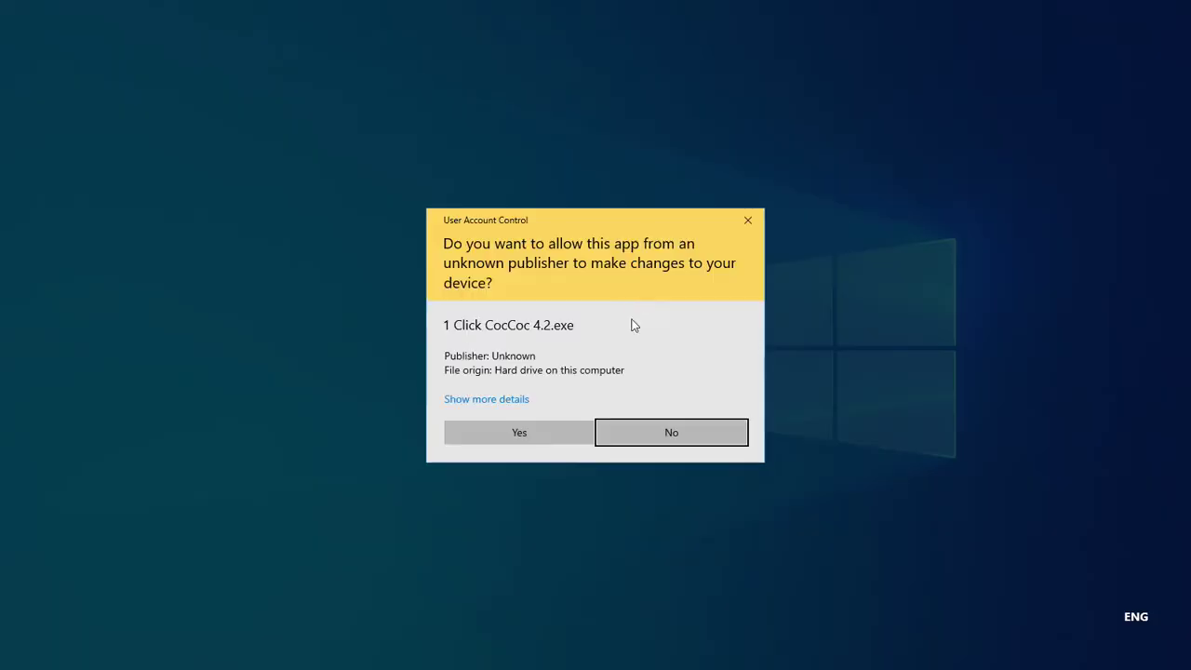
click(541, 426)
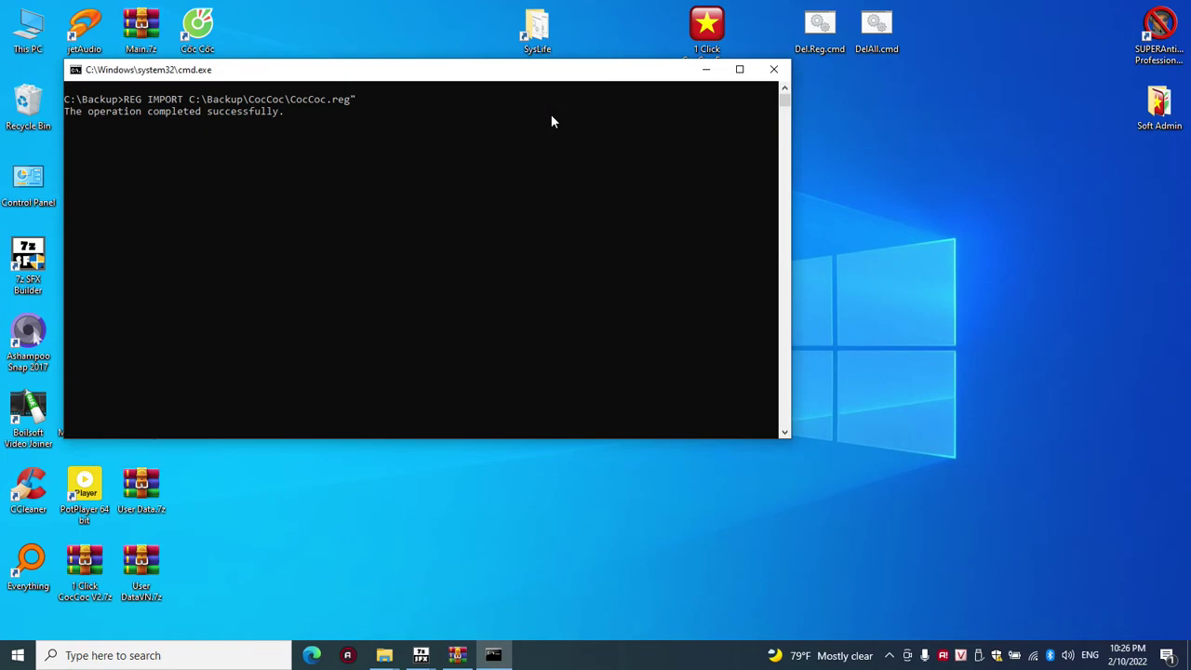
click(779, 69)
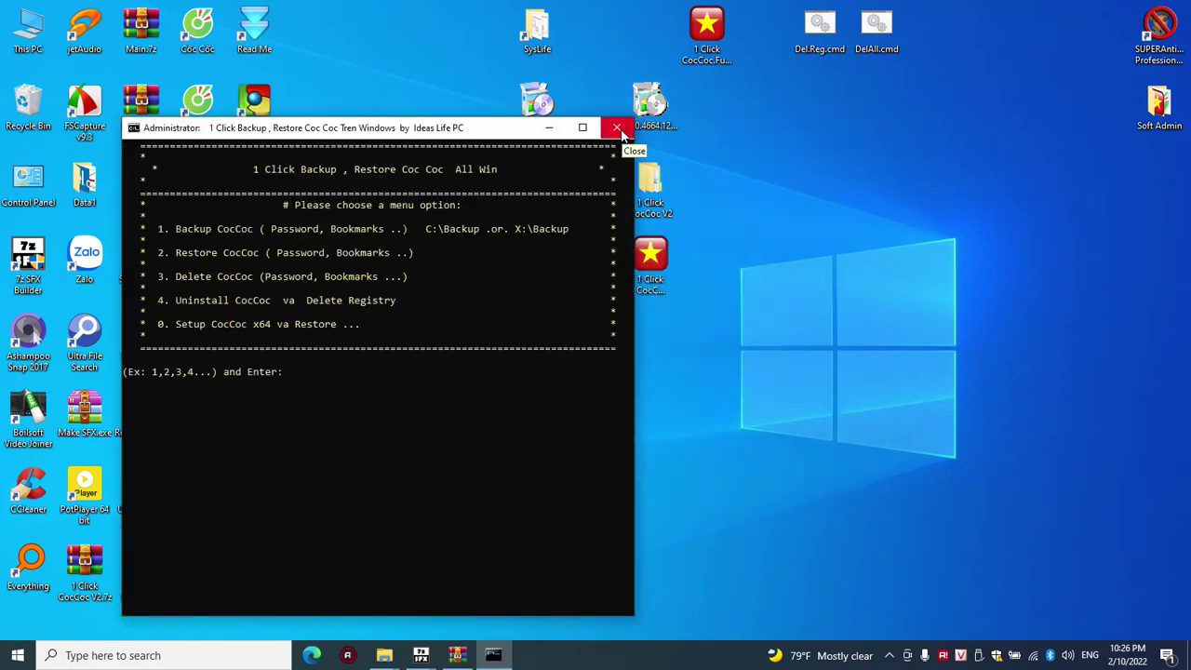
click(618, 129)
double_click(537, 117)
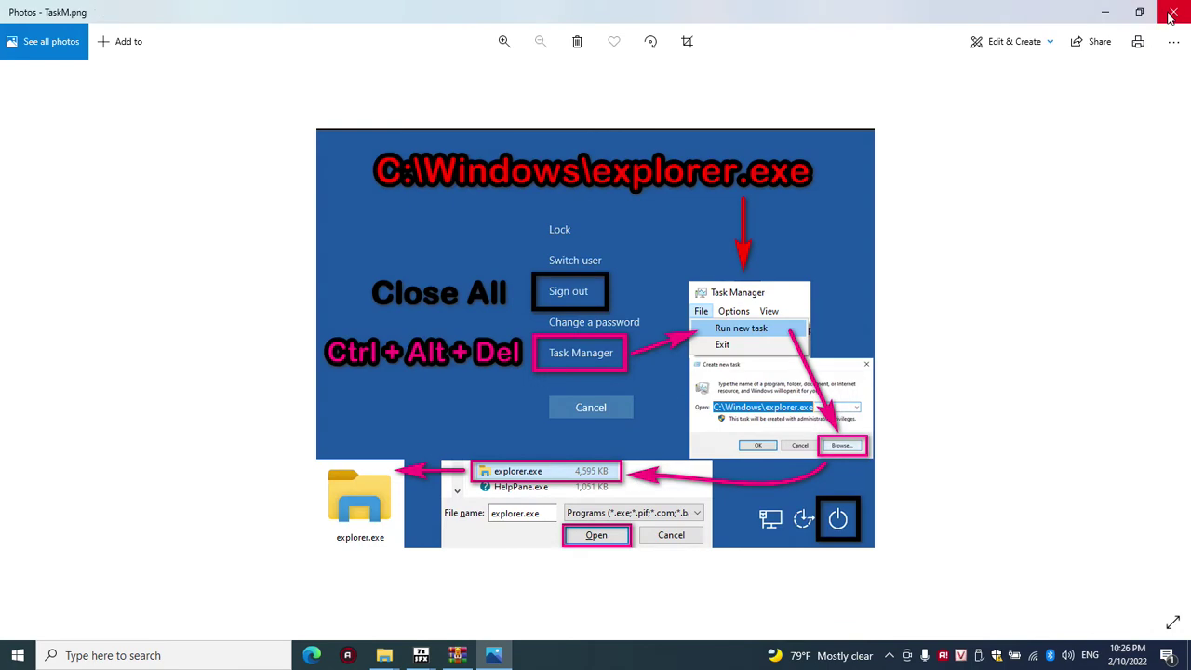
click(1173, 11)
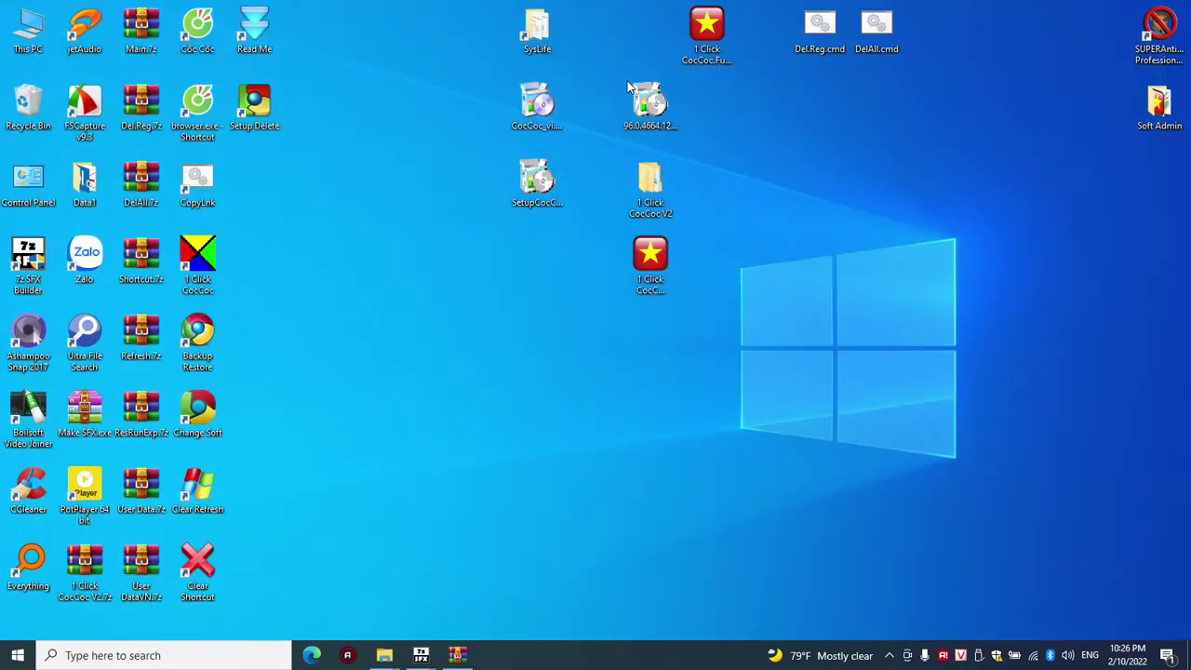
- Compute the MD5 and SHA checksums of CocCoc_vi.exe on the desktop, highlight the SHA1 line and minimize the checksum window
right_click(535, 110)
click(547, 183)
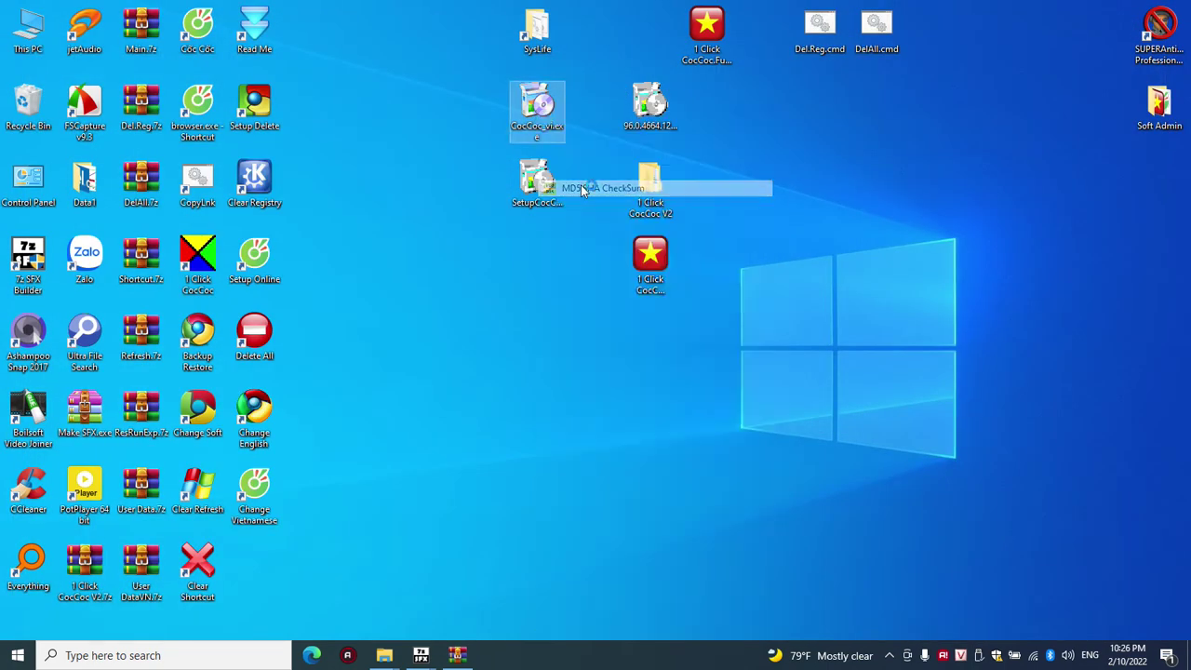
drag(553, 110, 568, 284)
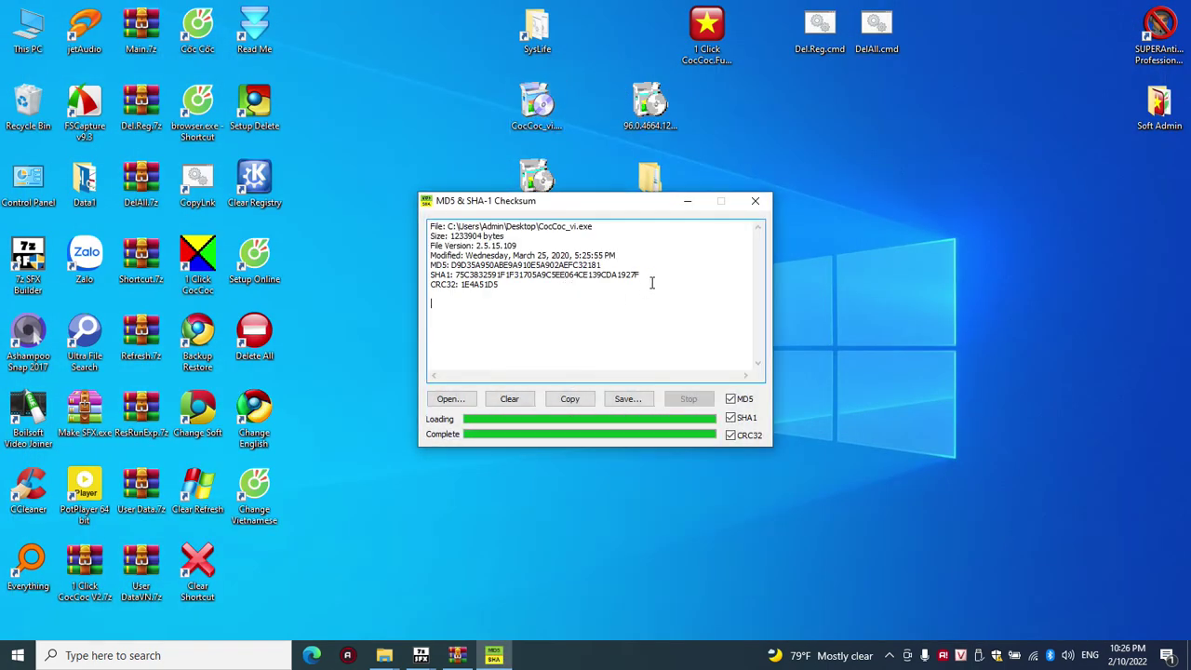
drag(651, 279, 430, 285)
drag(667, 273, 413, 274)
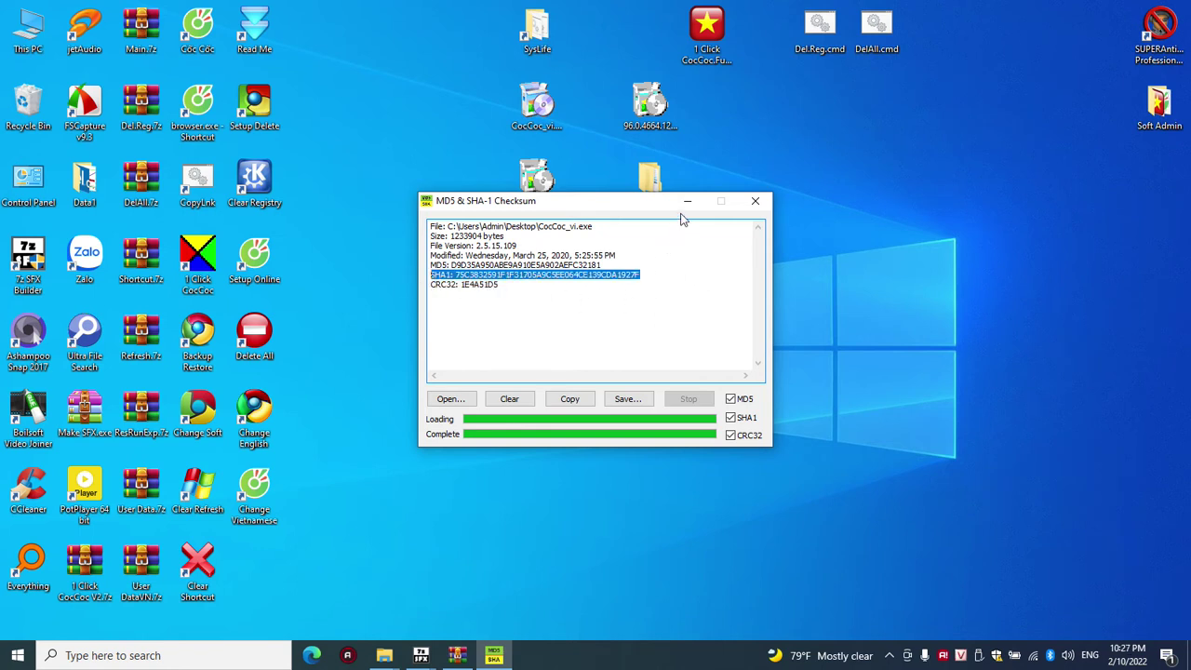
drag(656, 210, 961, 203)
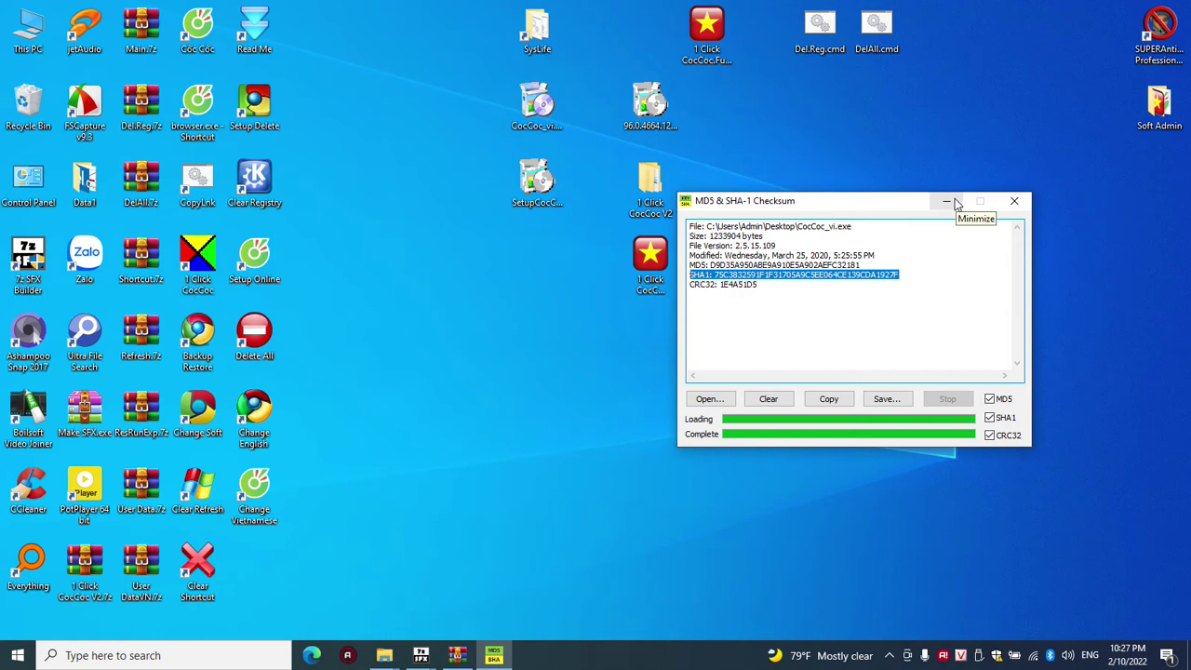
click(947, 201)
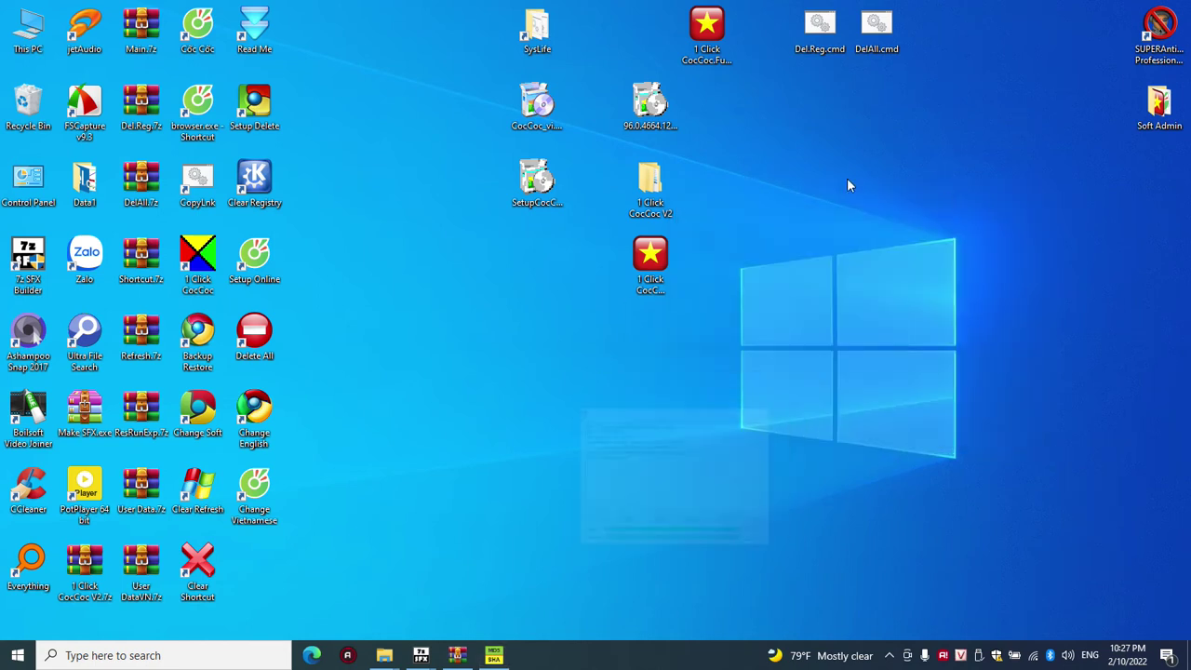
- Try to install Cốc Cốc by running CocCoc_vi.exe as administrator with the default install options, and close the installer
right_click(547, 114)
click(586, 138)
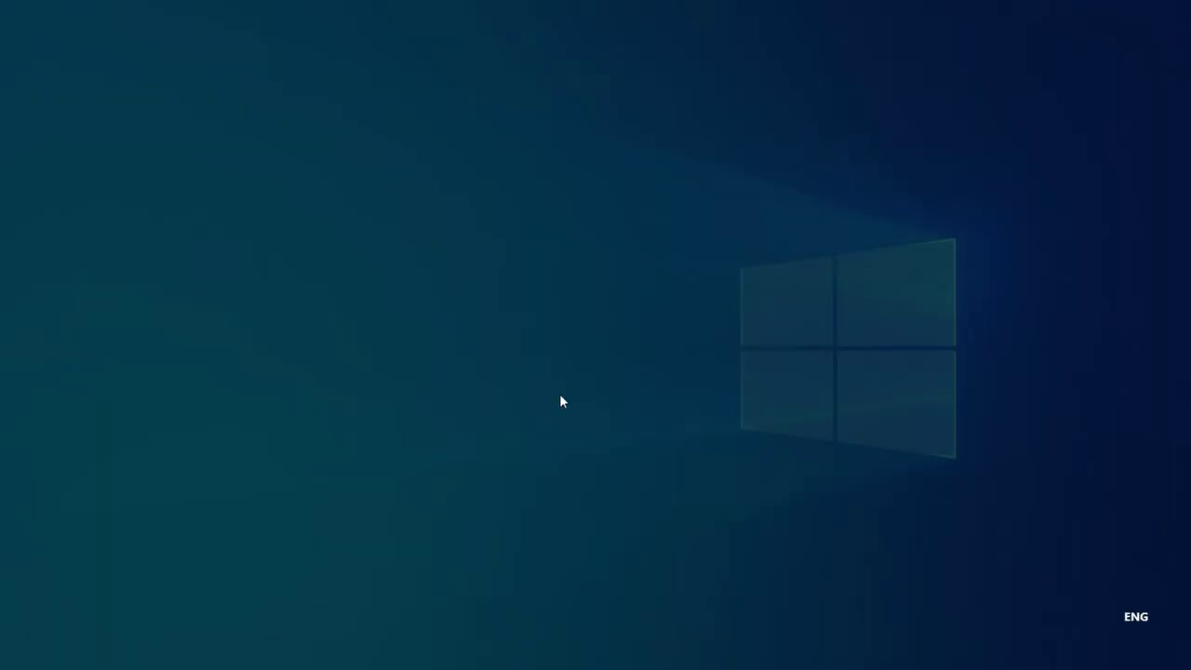
click(546, 430)
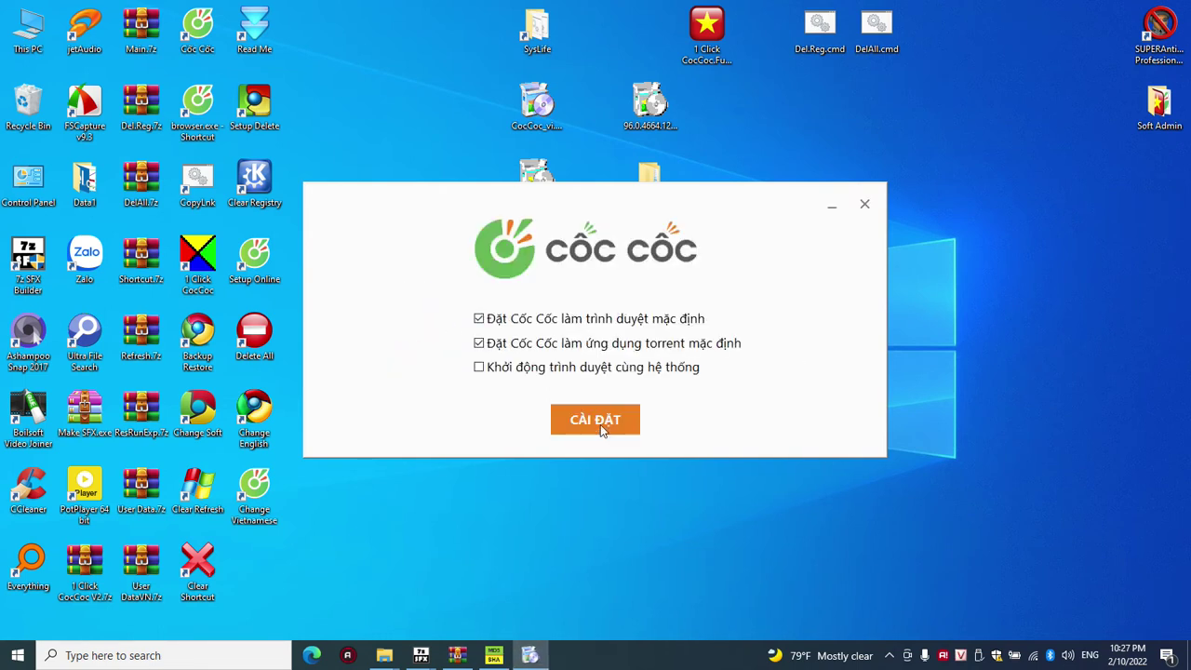
click(602, 426)
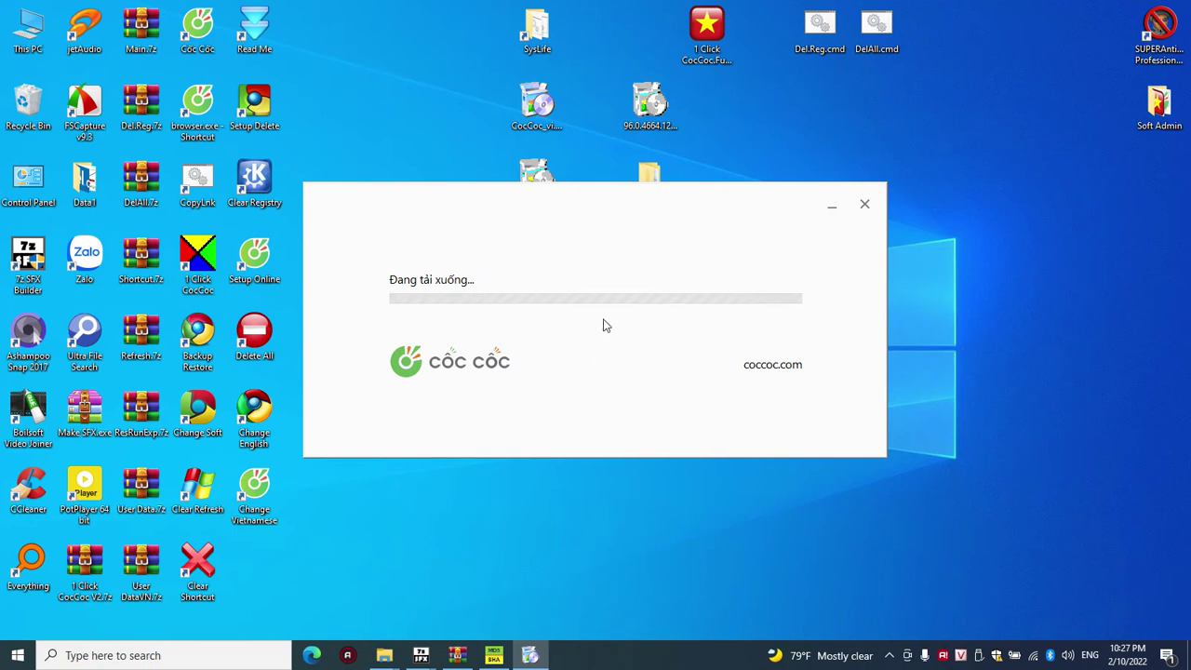
drag(661, 199, 867, 325)
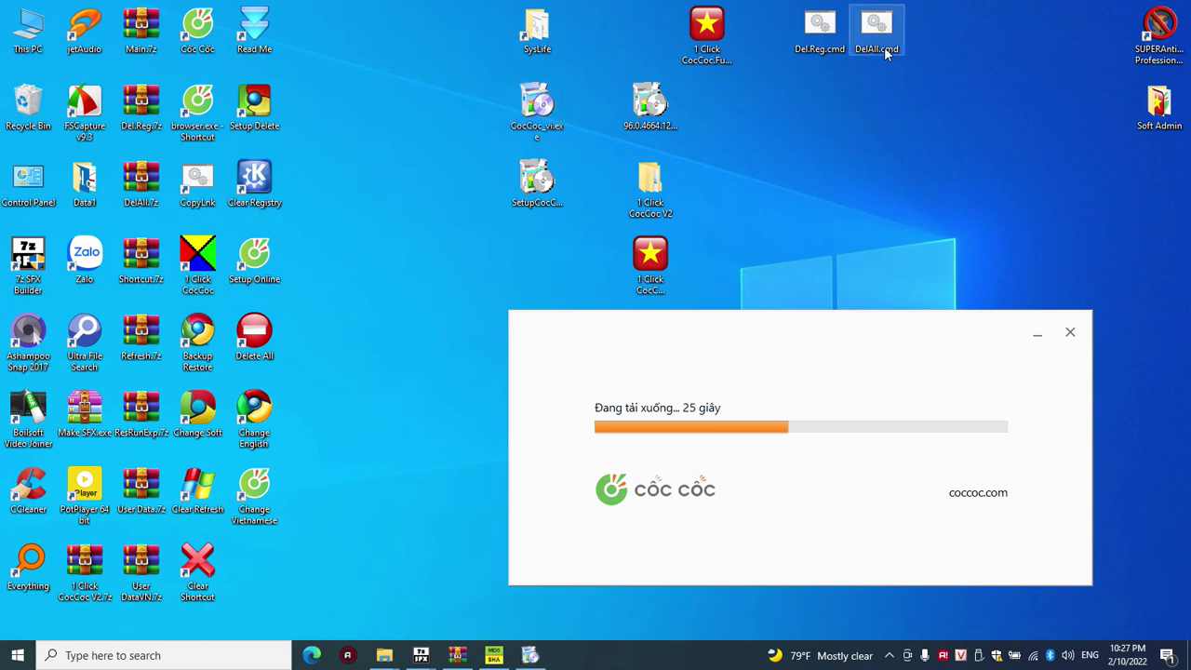
click(819, 41)
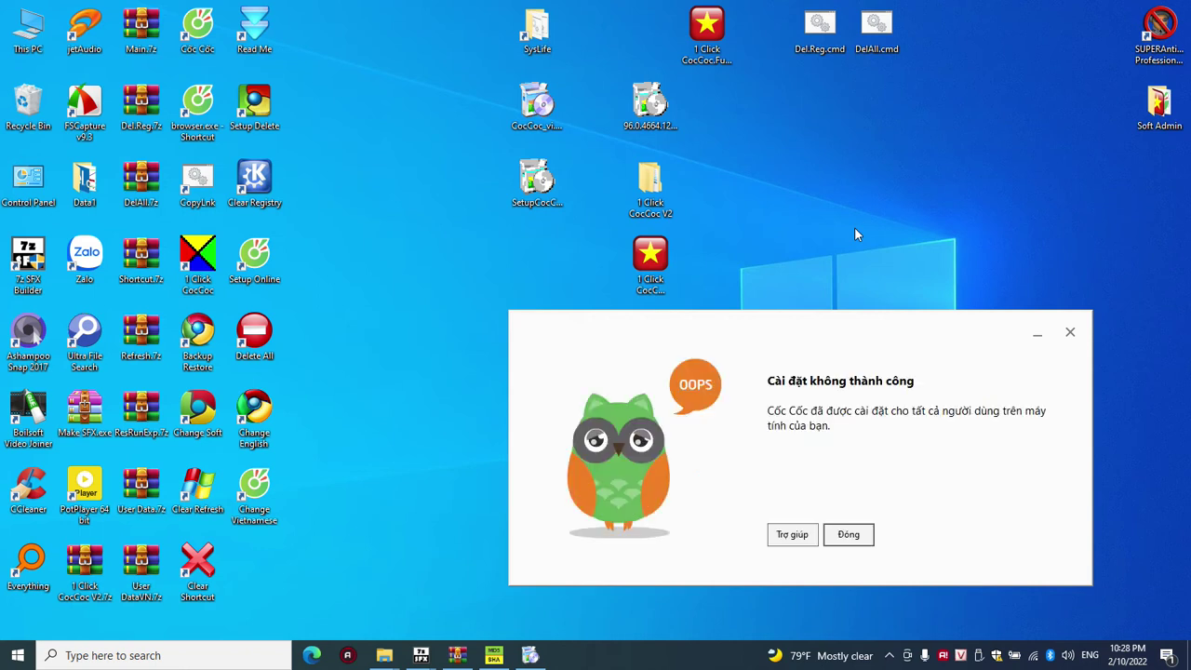
click(857, 534)
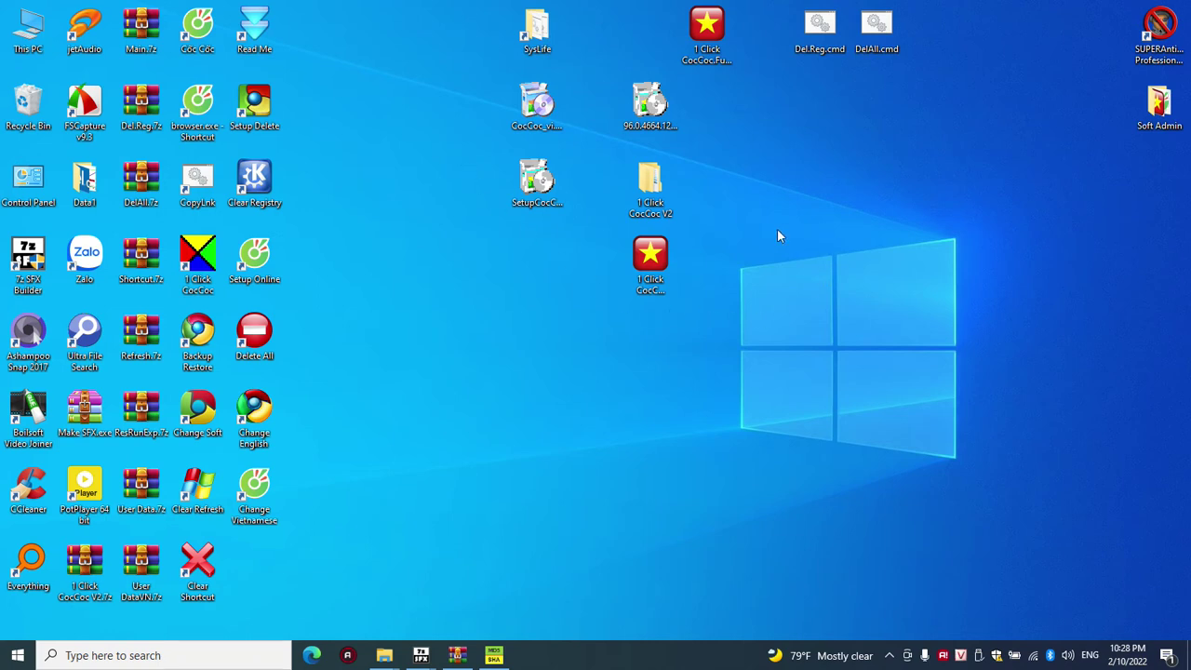
drag(646, 228, 976, 236)
click(903, 230)
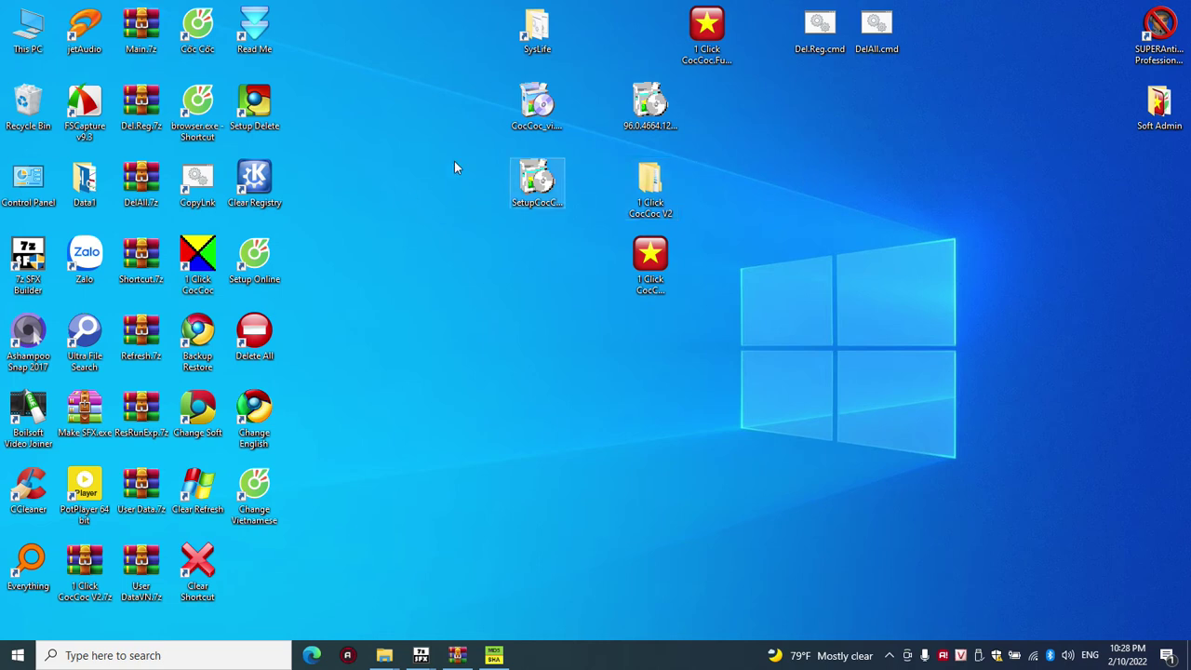
click(517, 108)
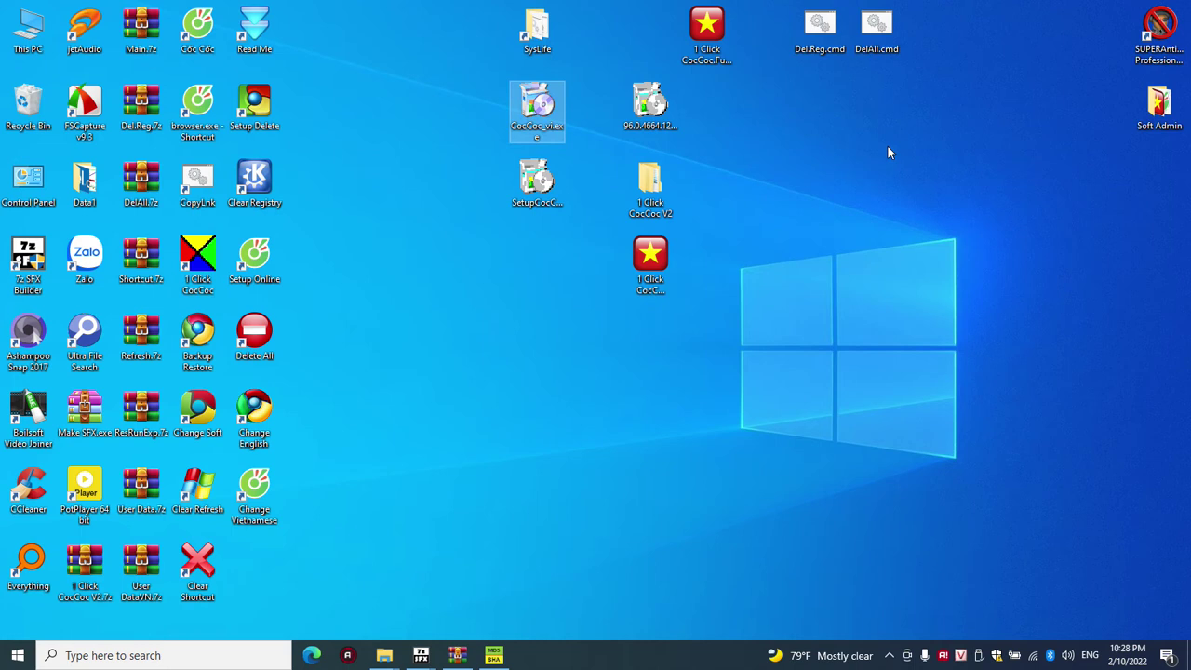
click(716, 145)
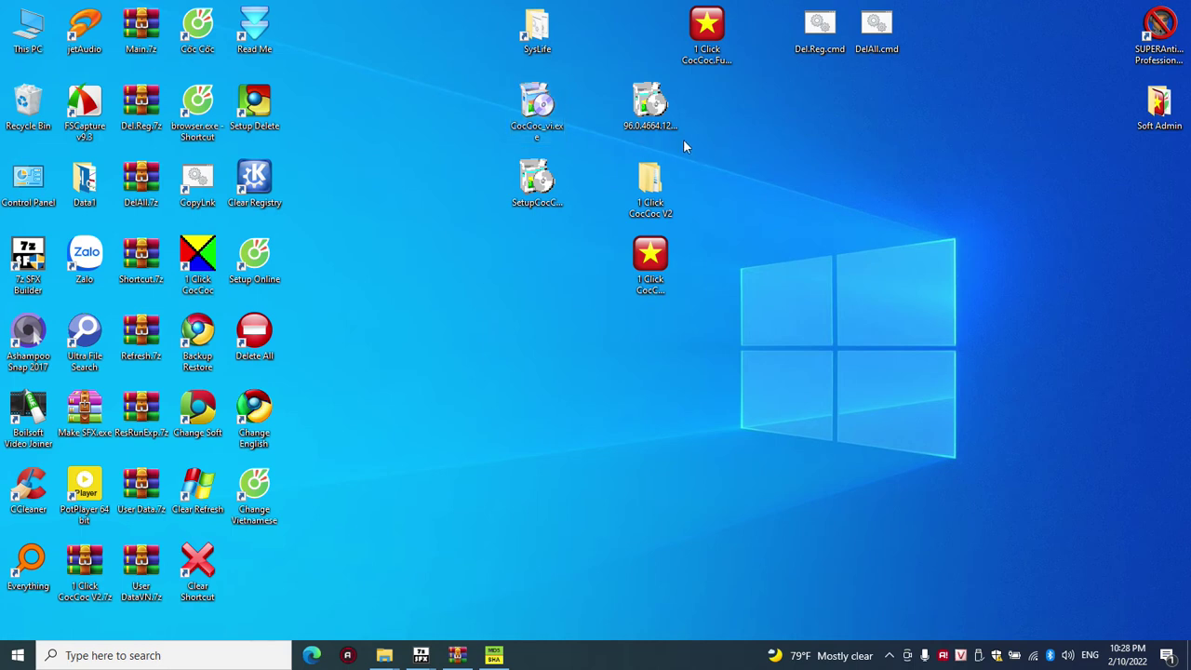
click(663, 113)
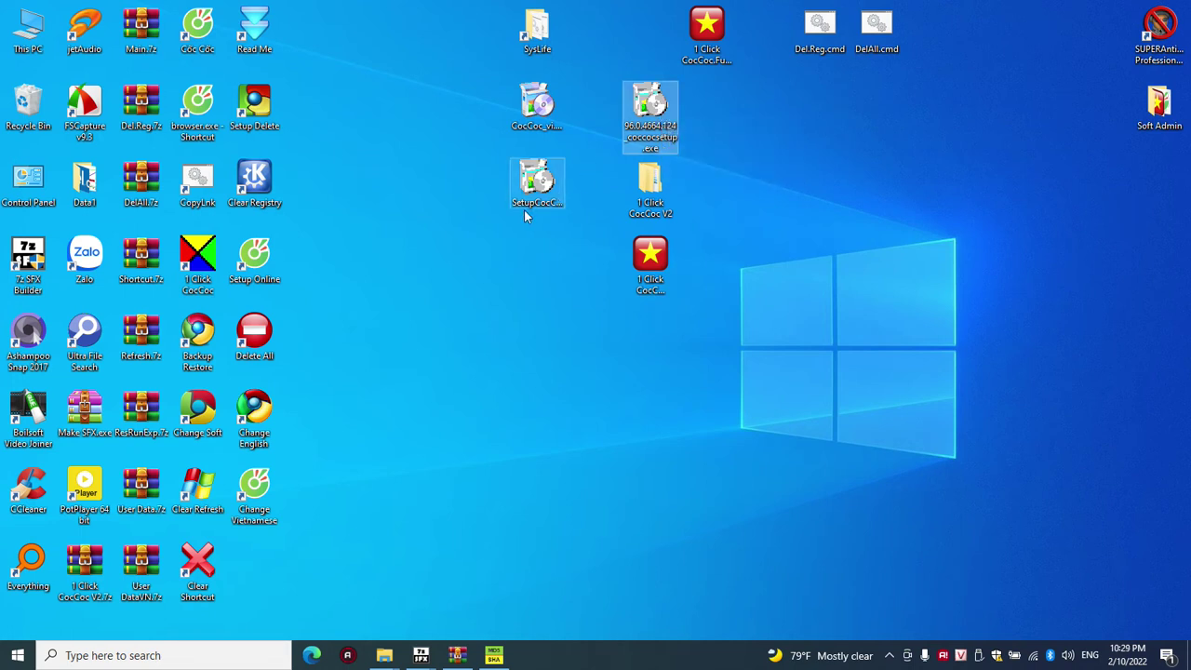
click(544, 184)
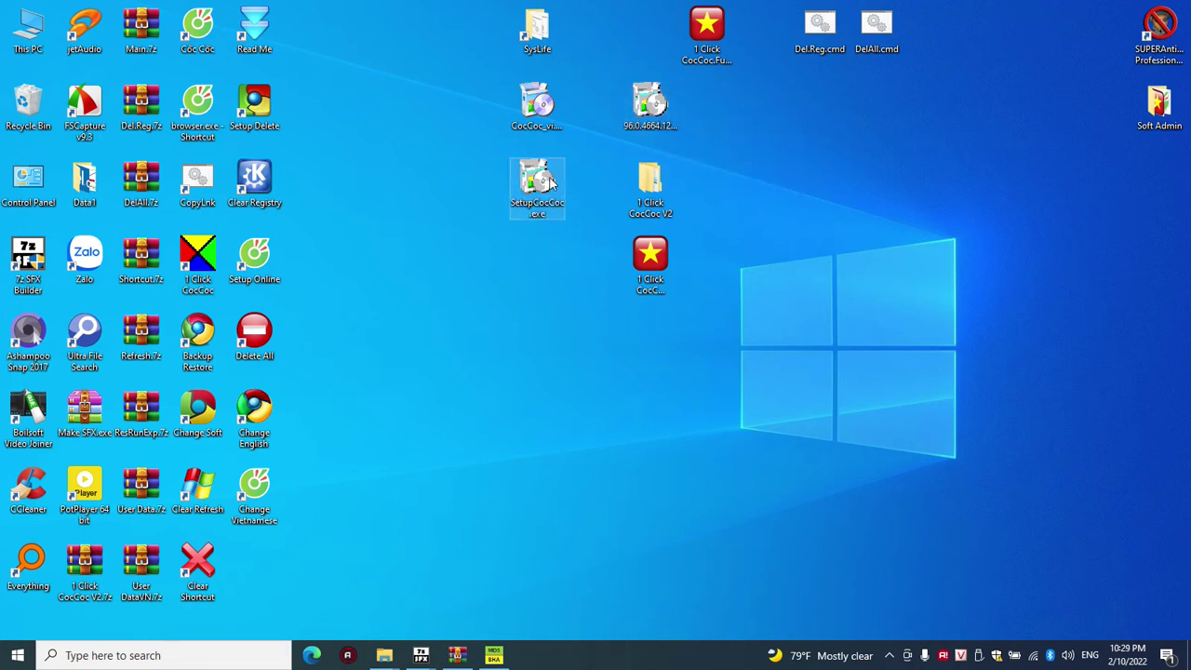
mouse_move(540, 186)
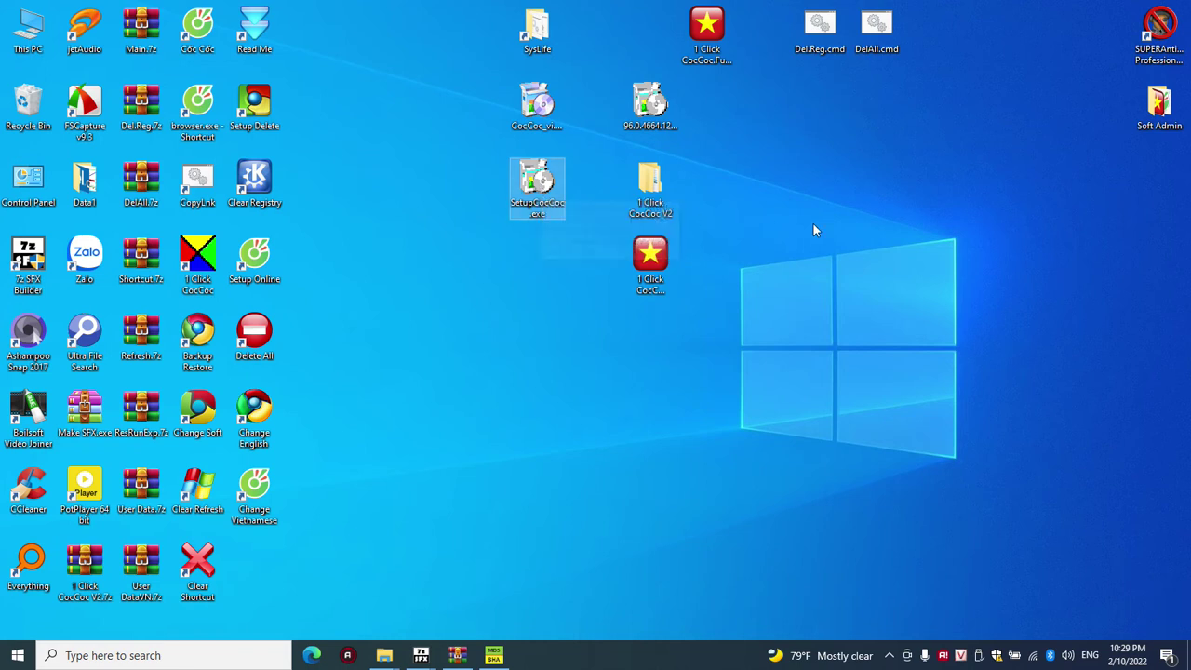
- Move the SUPERAntiSpyware Professional shortcut from the desktop corner to the empty area beside the Windows logo
click(1073, 286)
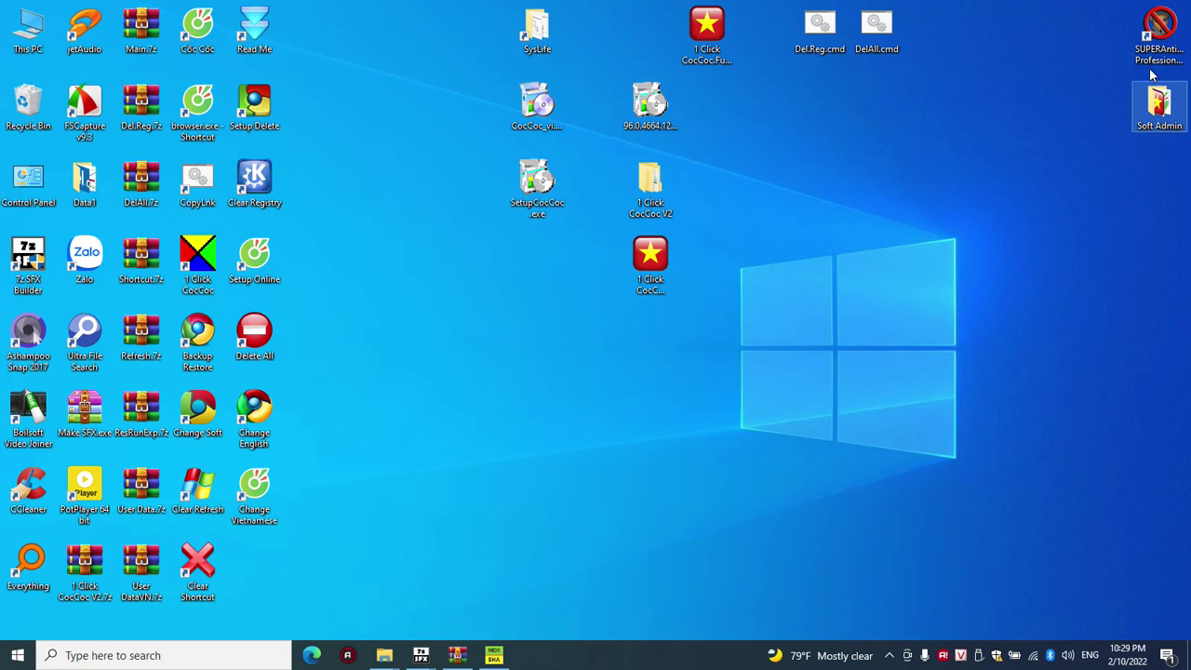
drag(1161, 57, 1088, 270)
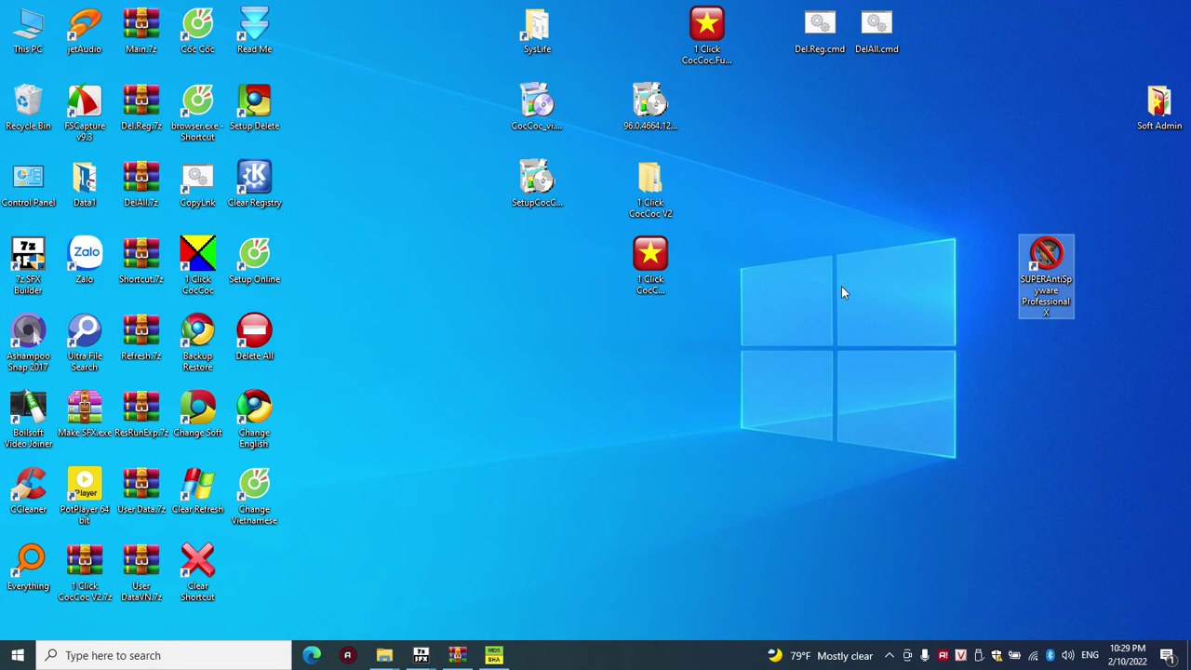
click(746, 154)
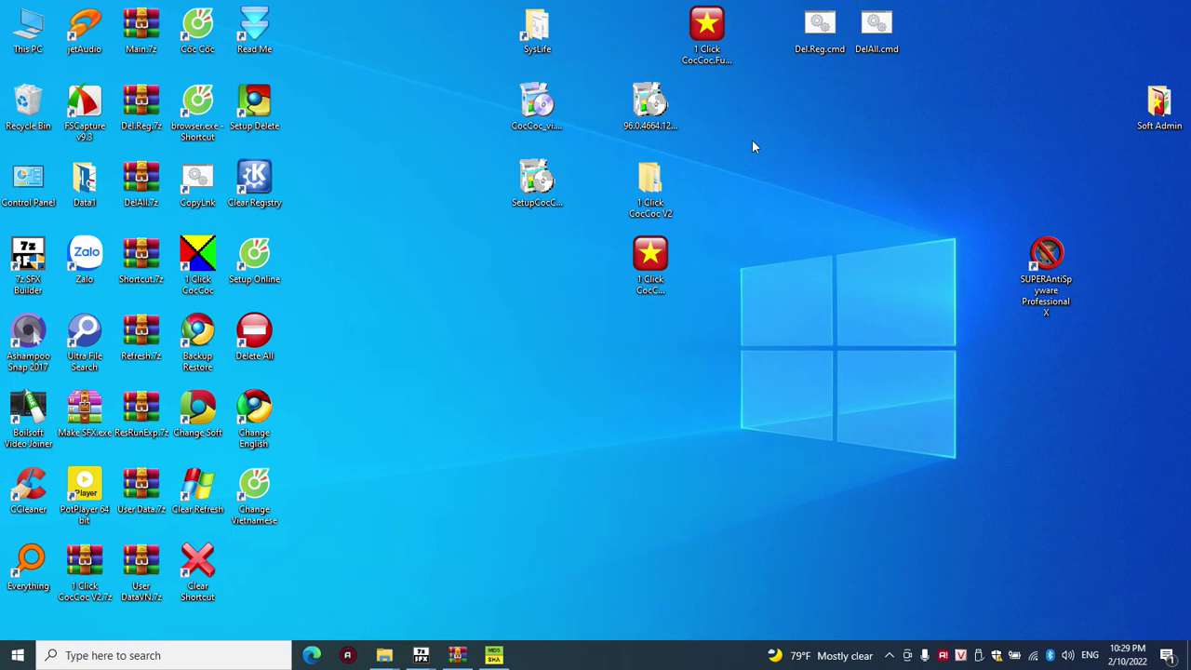
click(521, 98)
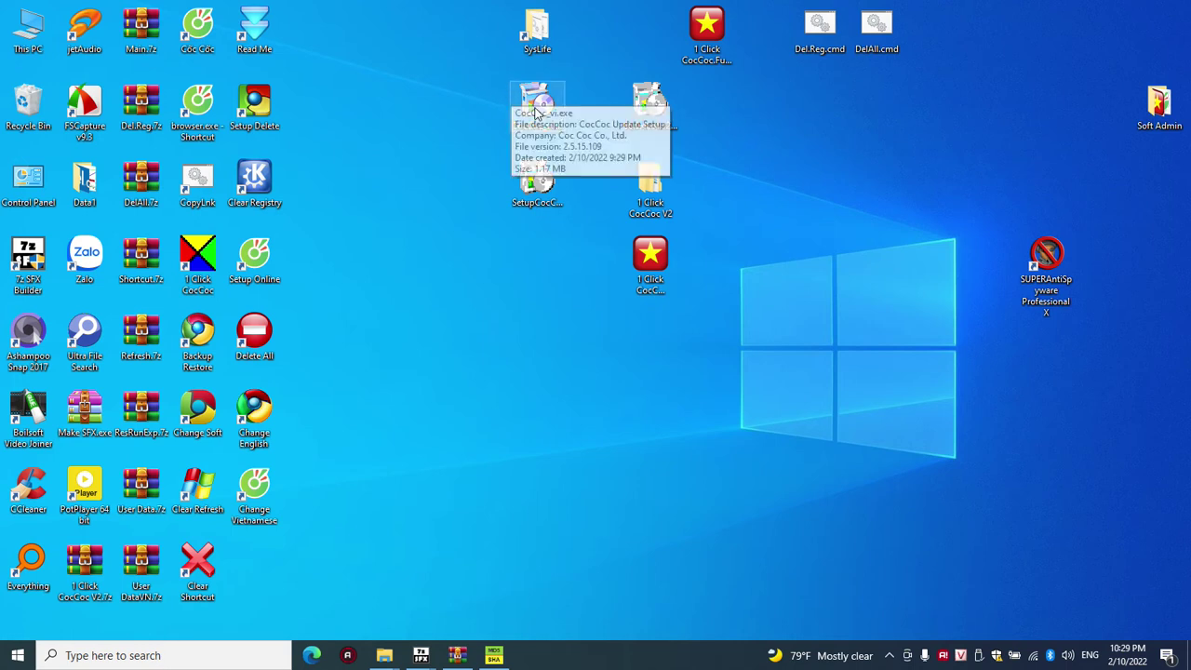
click(542, 190)
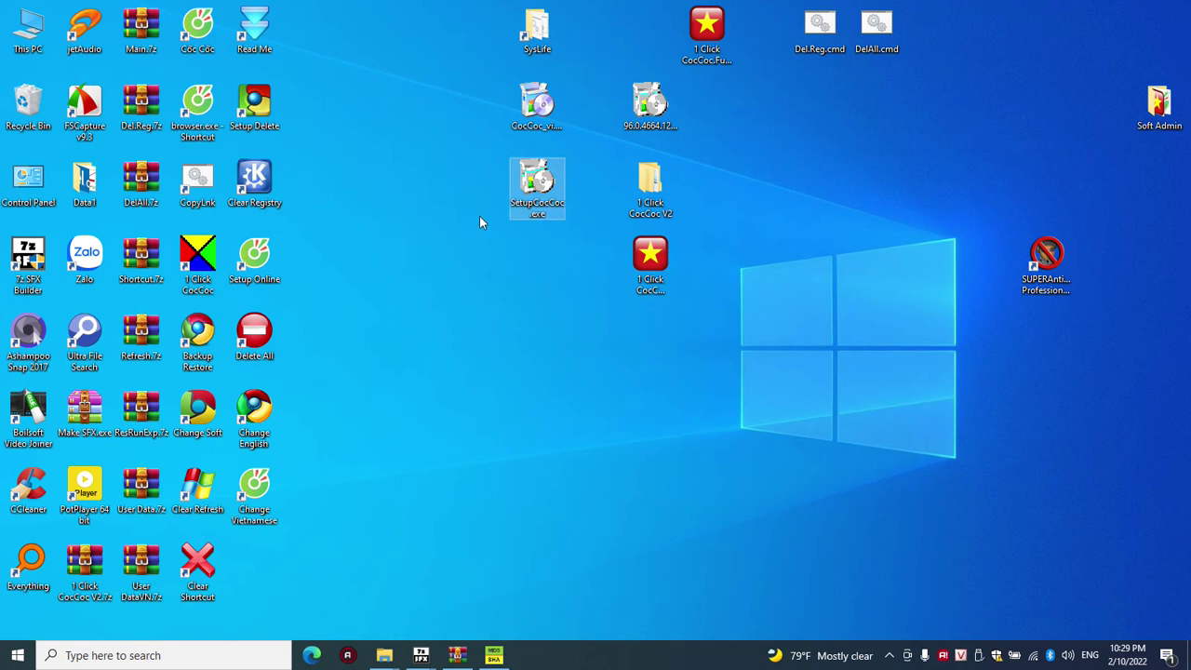
click(456, 233)
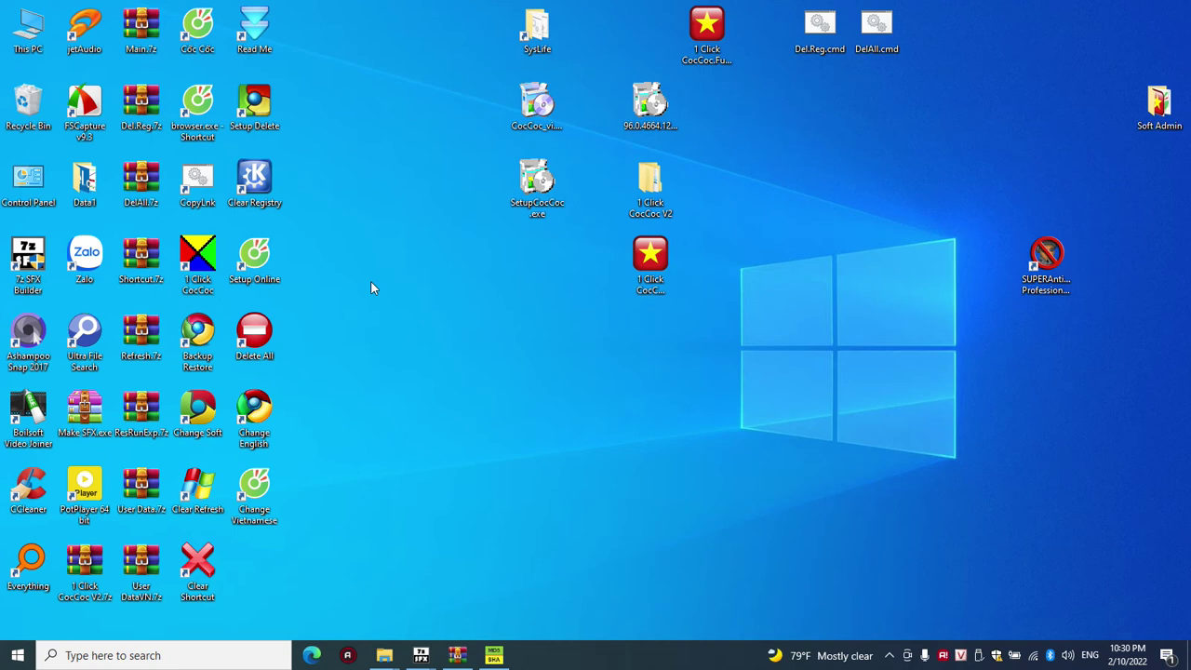
right_click(393, 244)
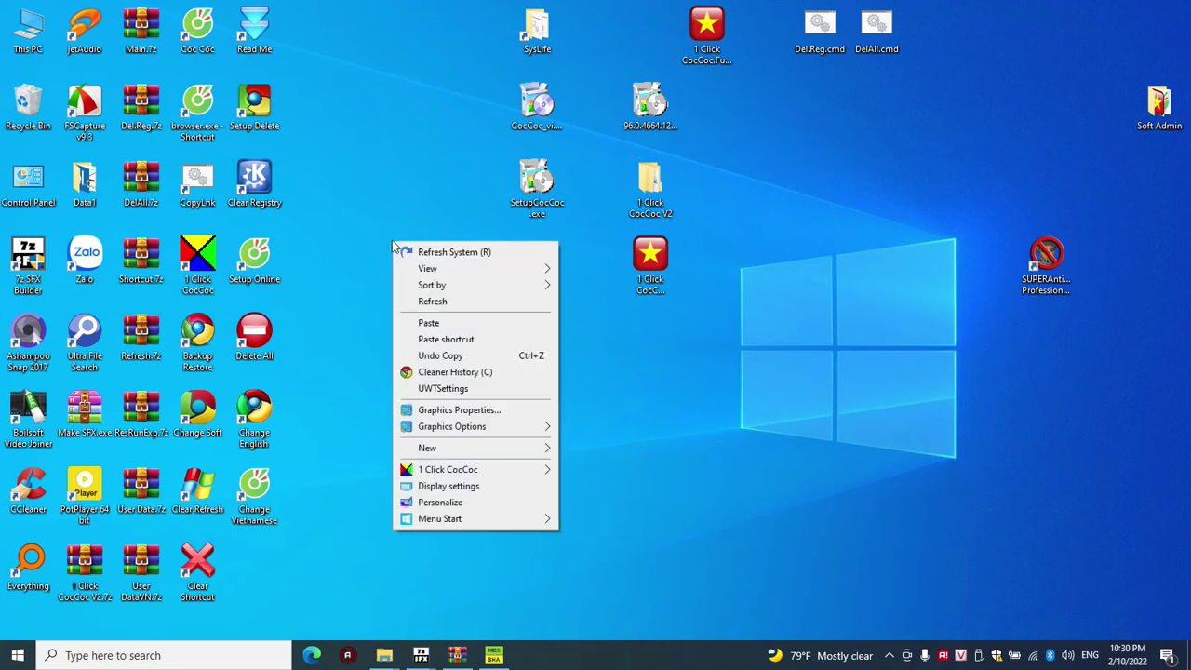
right_click(352, 211)
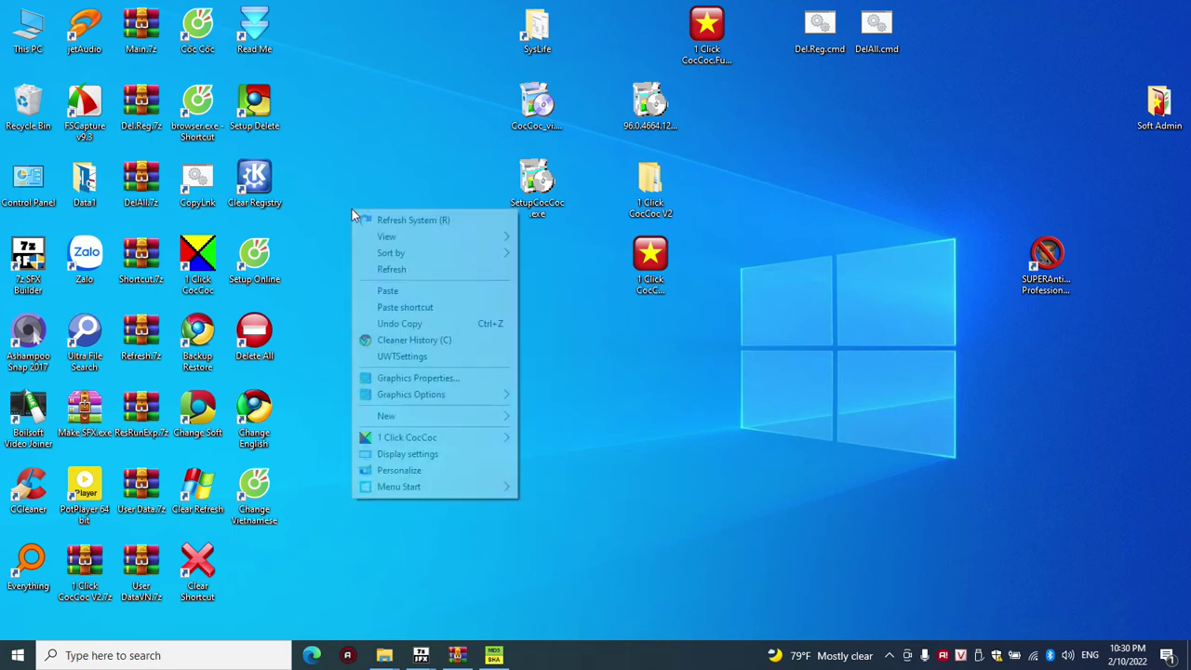
right_click(787, 255)
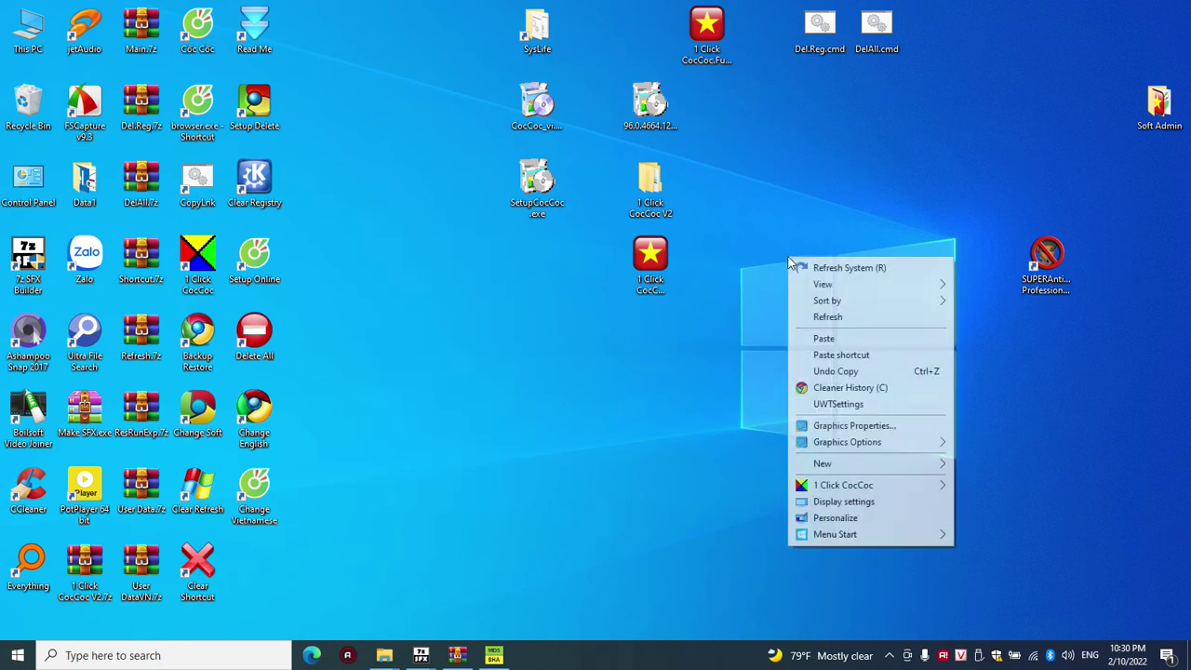
right_click(793, 140)
right_click(801, 107)
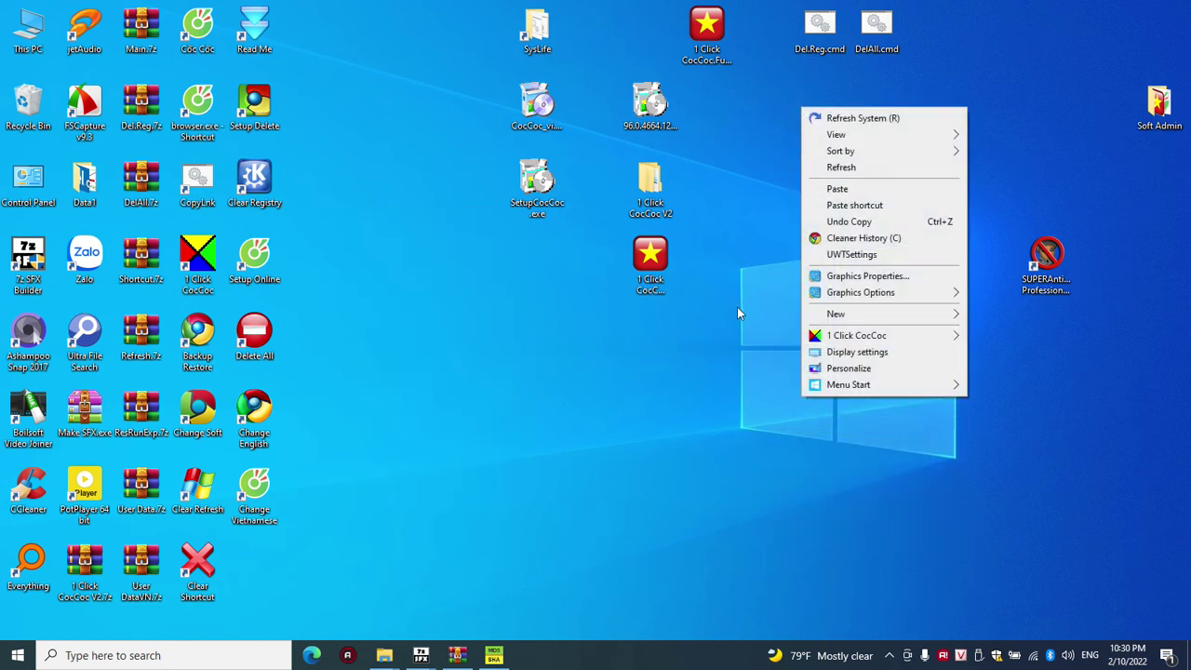
click(768, 149)
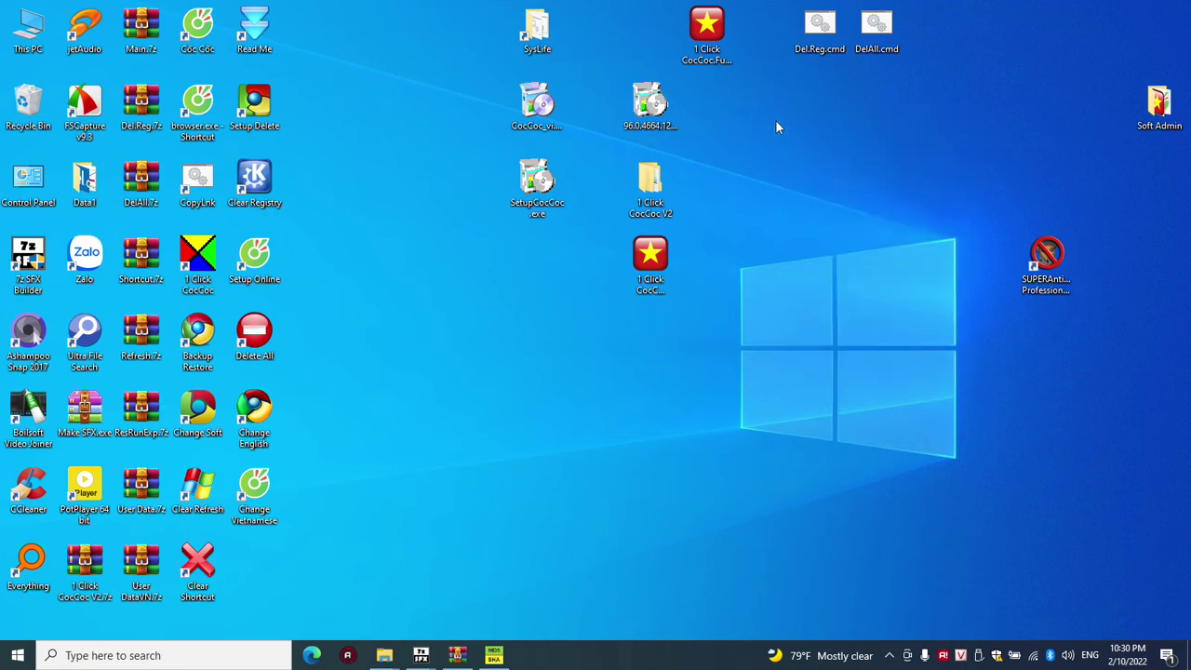
right_click(776, 121)
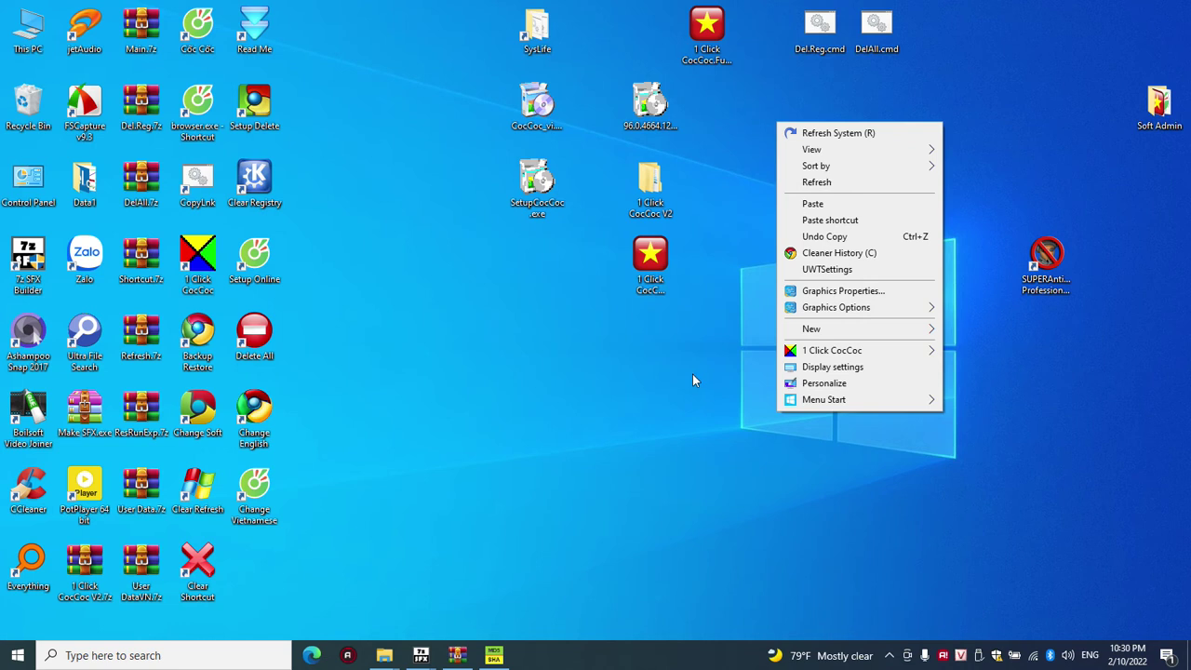
click(318, 200)
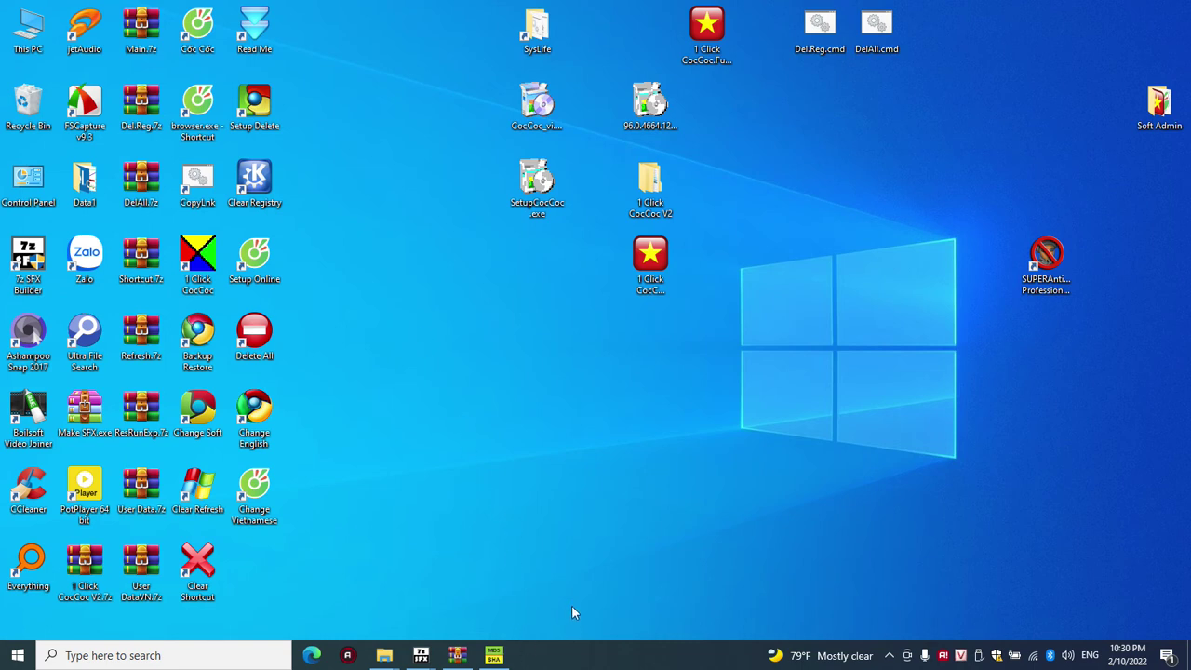
click(888, 655)
click(769, 585)
- Open the file location of the desktop's Cốc Cốc shortcut to check its install folder, and close the folder window
click(196, 28)
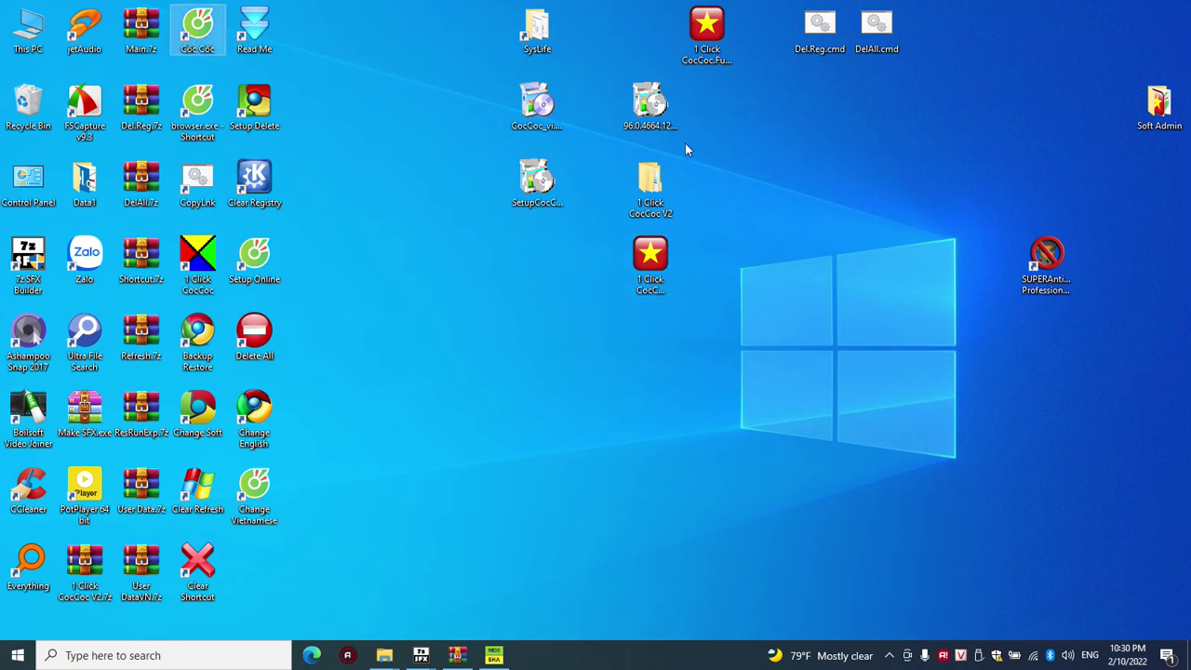
click(706, 27)
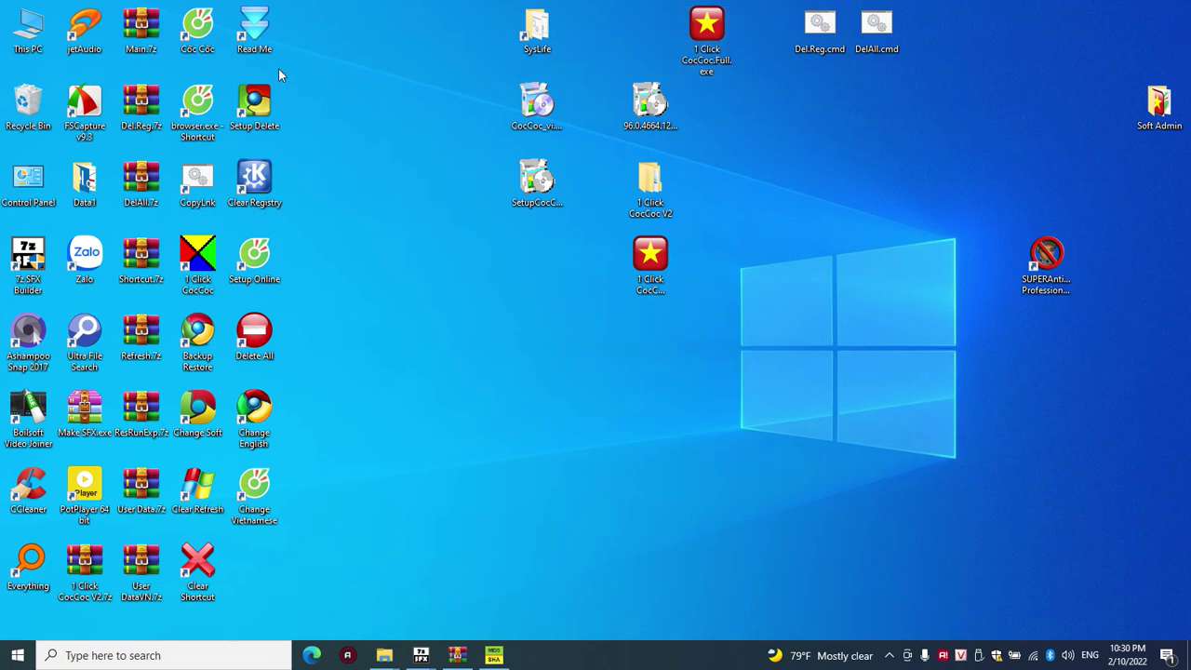
click(196, 28)
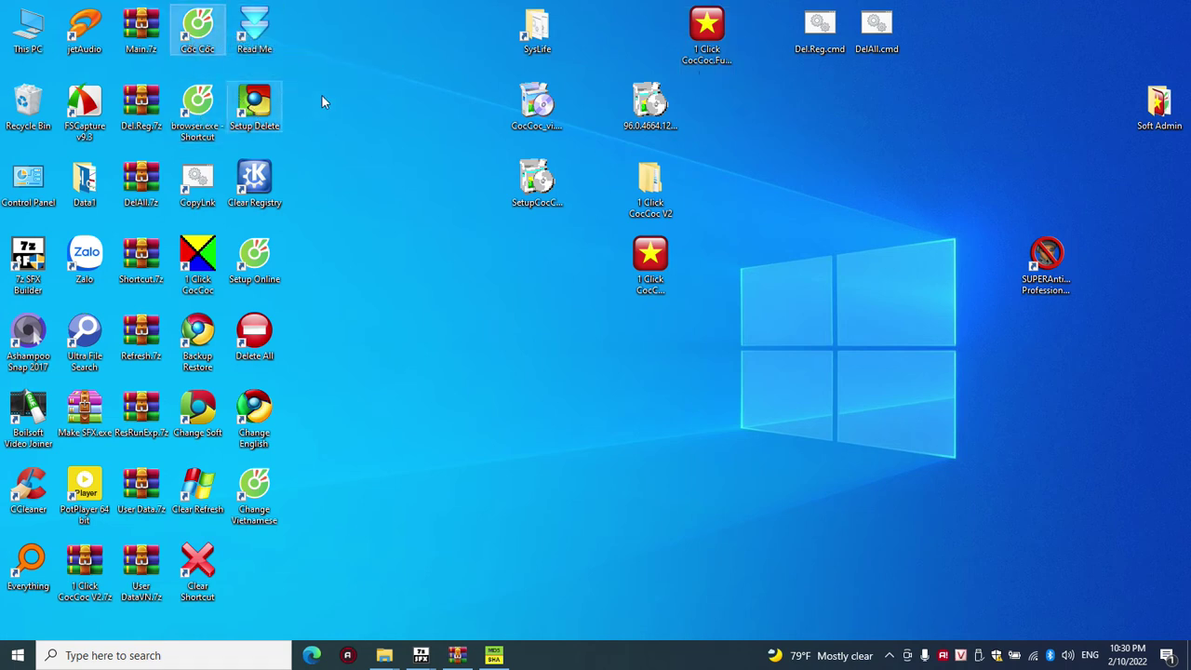
right_click(203, 33)
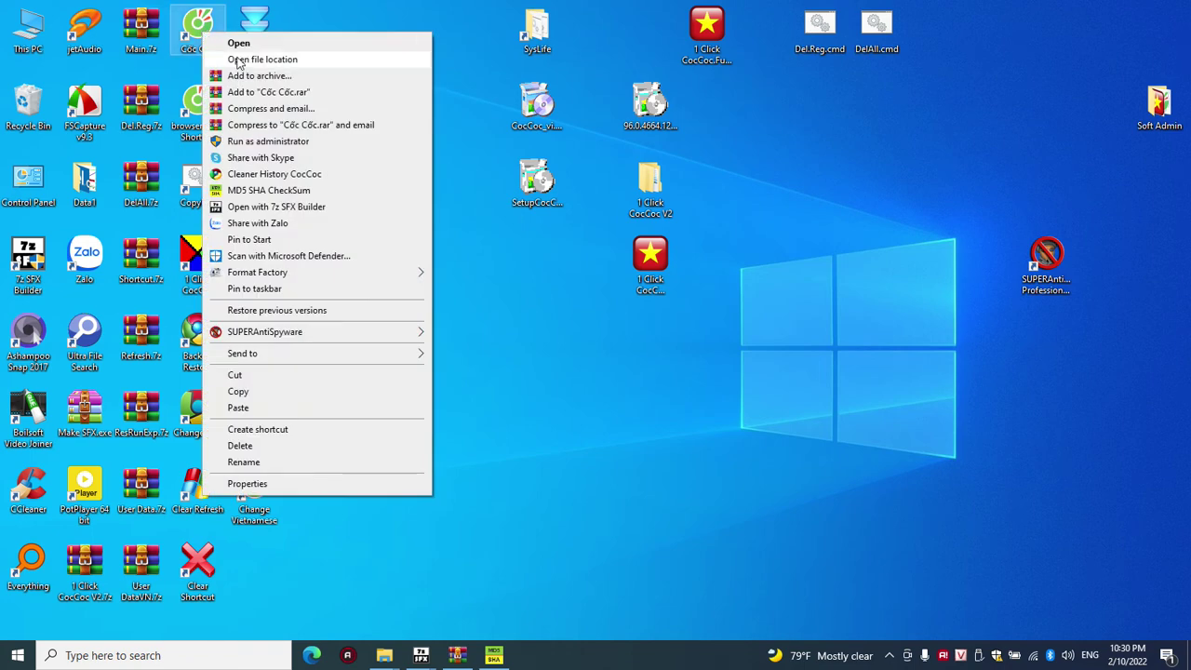
click(238, 59)
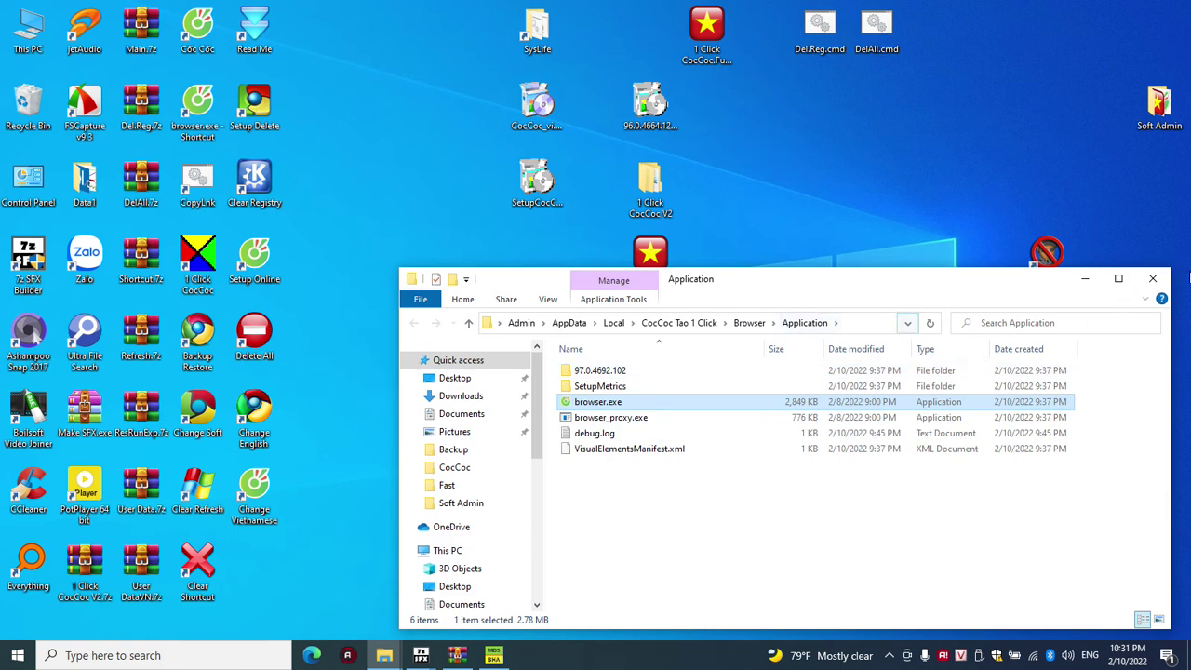
click(1151, 278)
- Open the file location of the browser.exe - Shortcut to check its install folder, and close the folder window
right_click(195, 113)
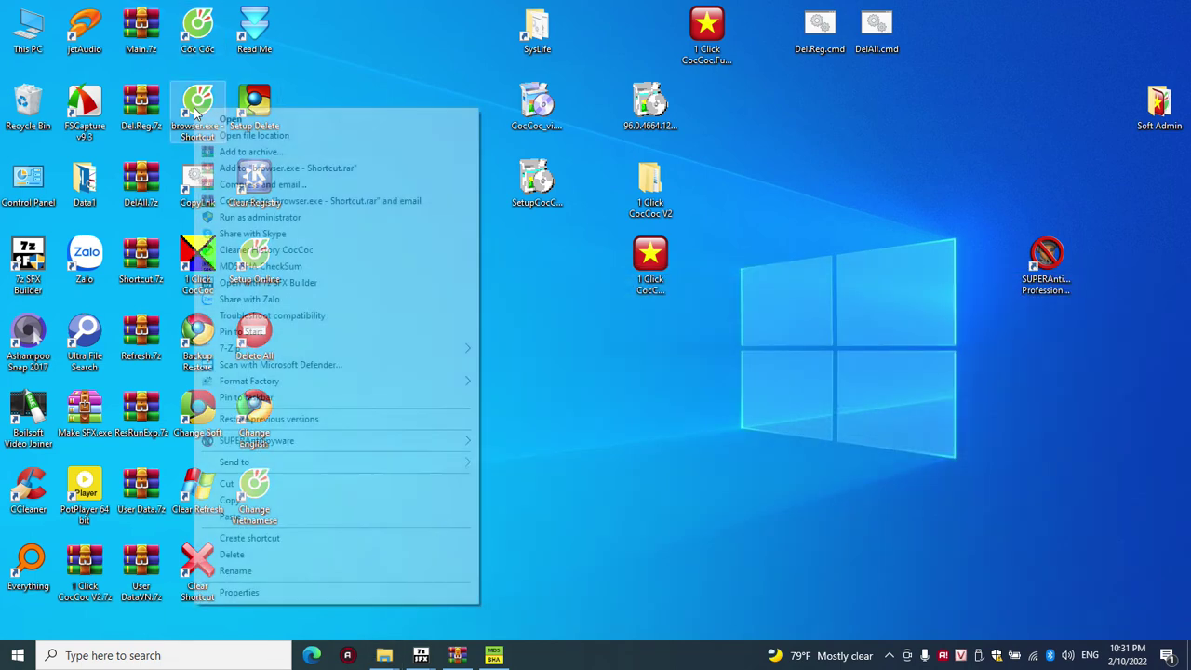
click(237, 135)
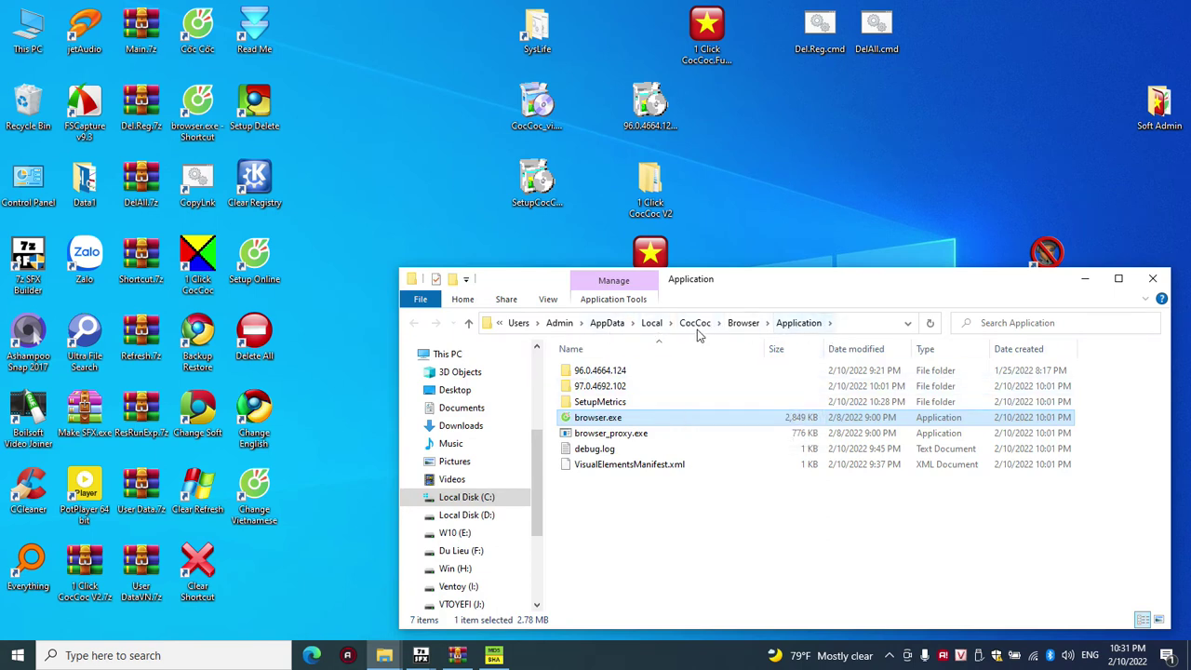
click(736, 534)
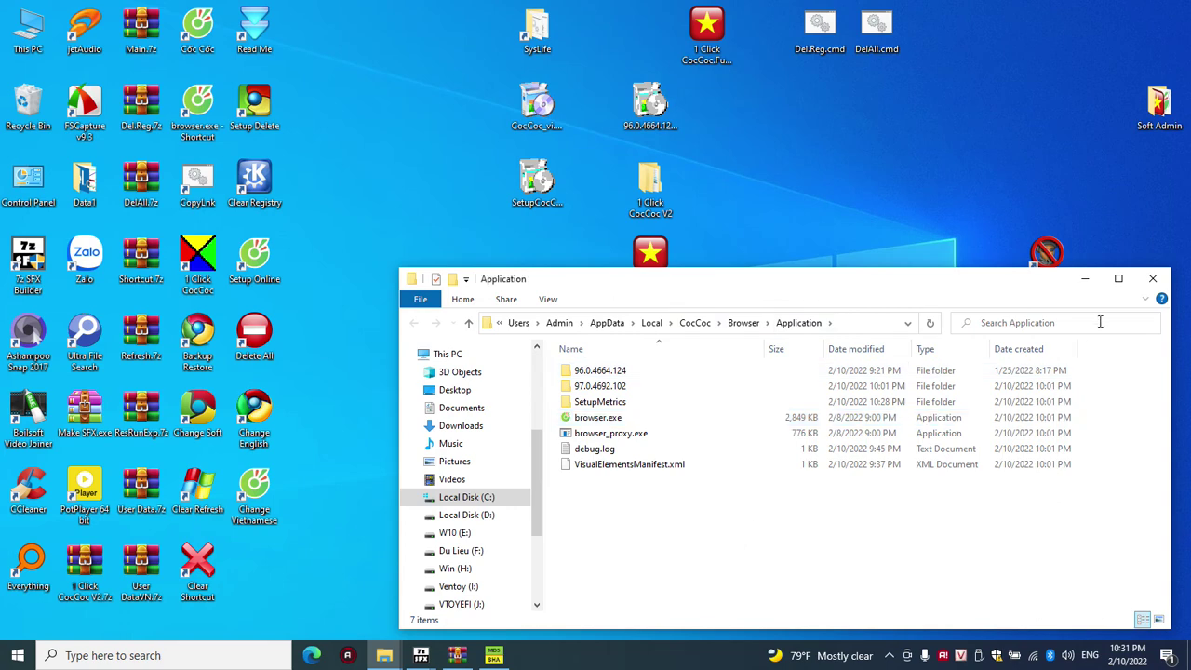
click(1153, 283)
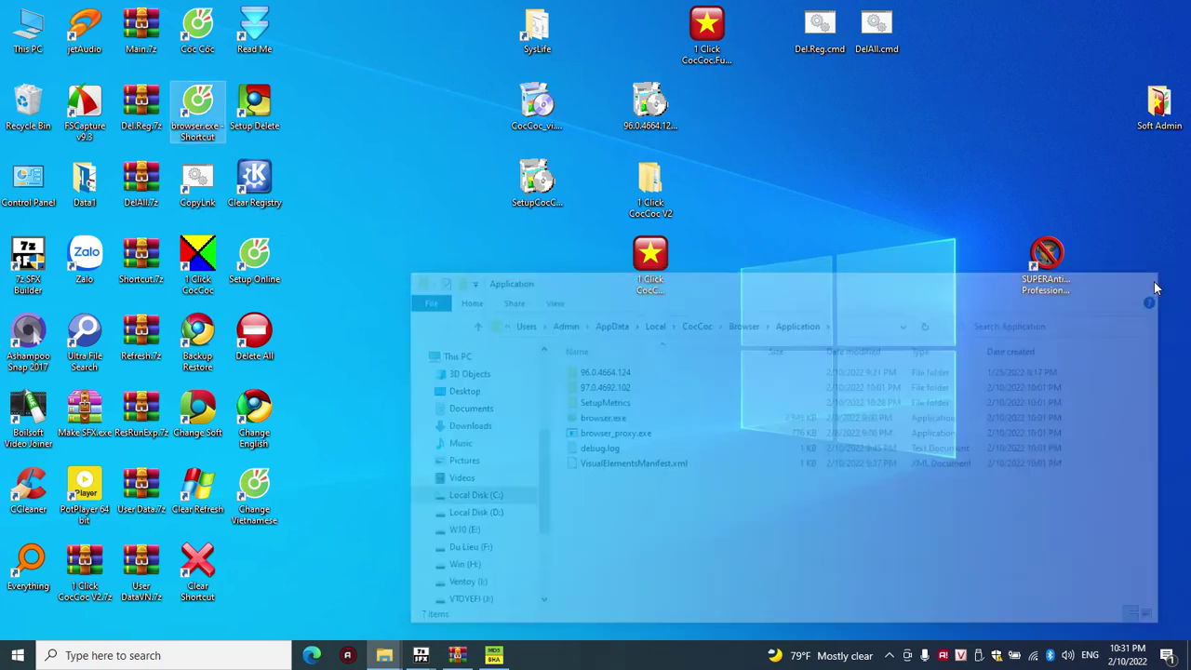
- Look through the folders in the already open Program Files window, reversing and restoring the sort by name, and close the window
mouse_move(384, 655)
mouse_move(400, 593)
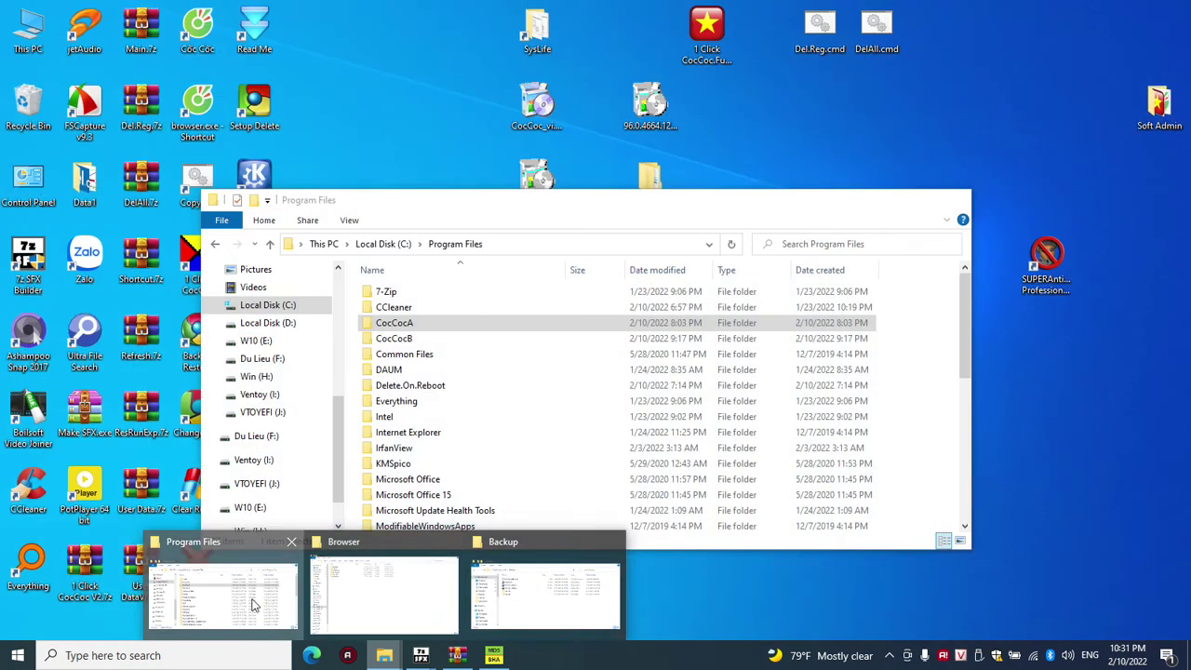
click(252, 603)
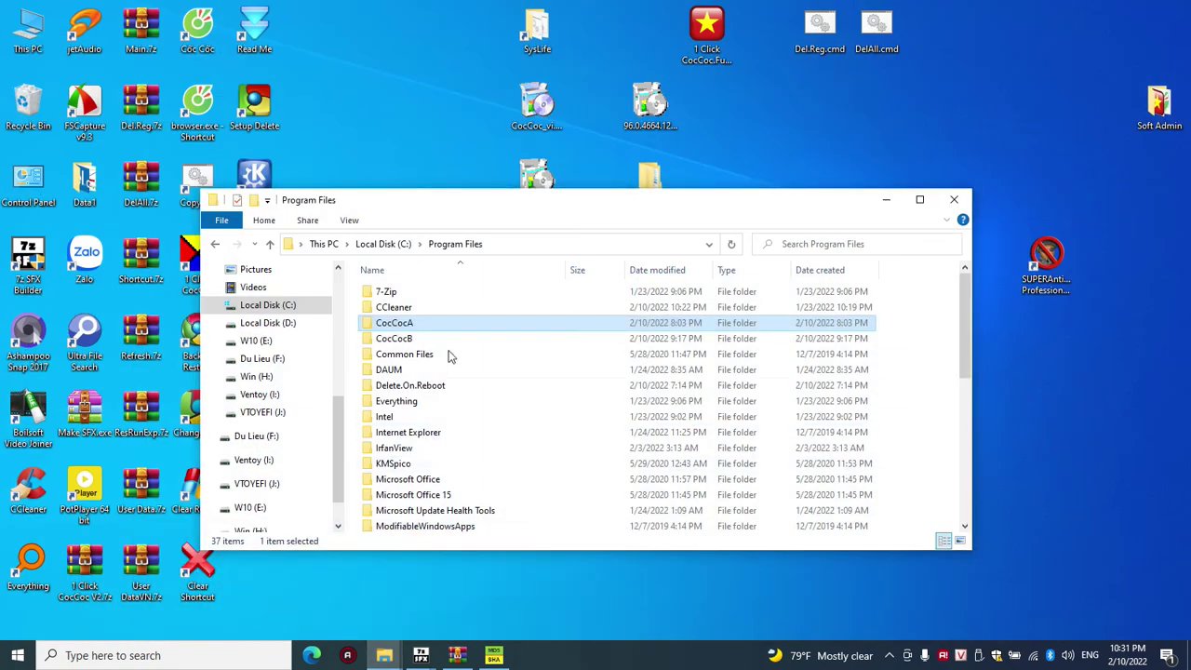
click(451, 352)
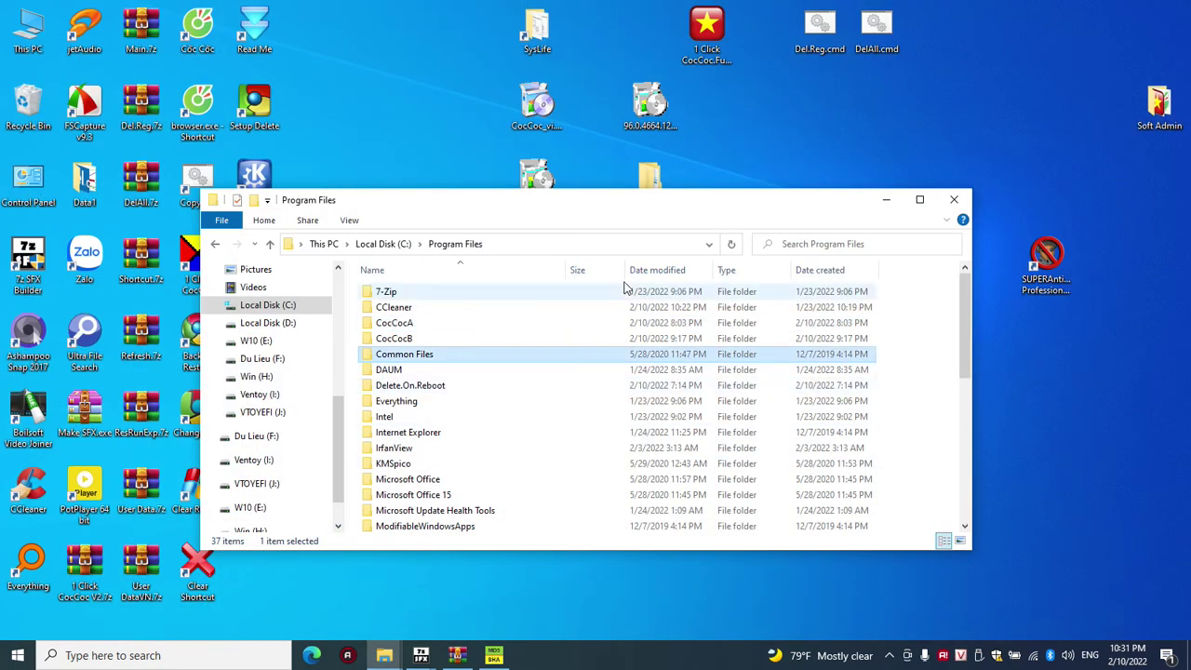
click(533, 271)
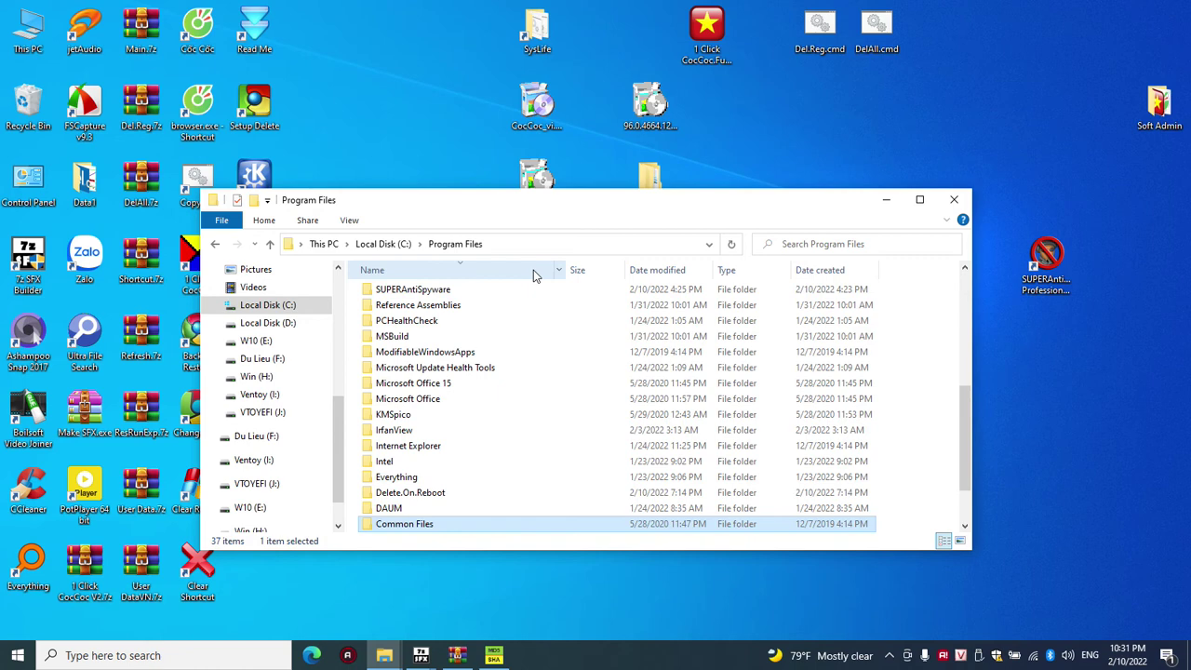
scroll(558, 380, up, 7)
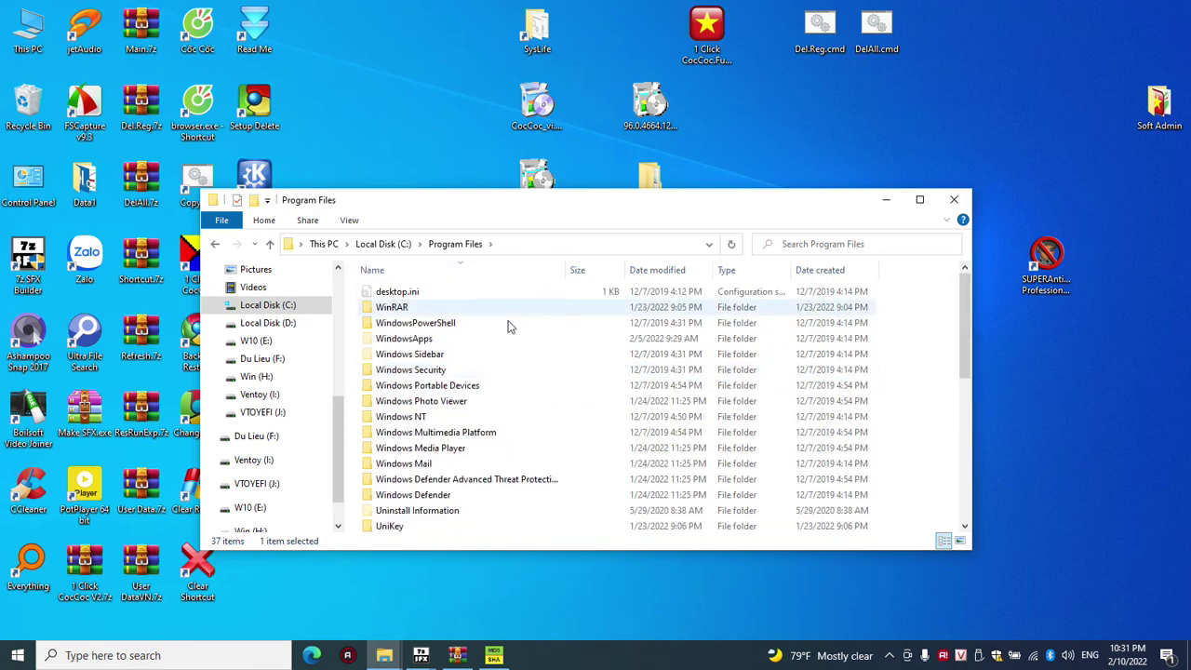
click(486, 270)
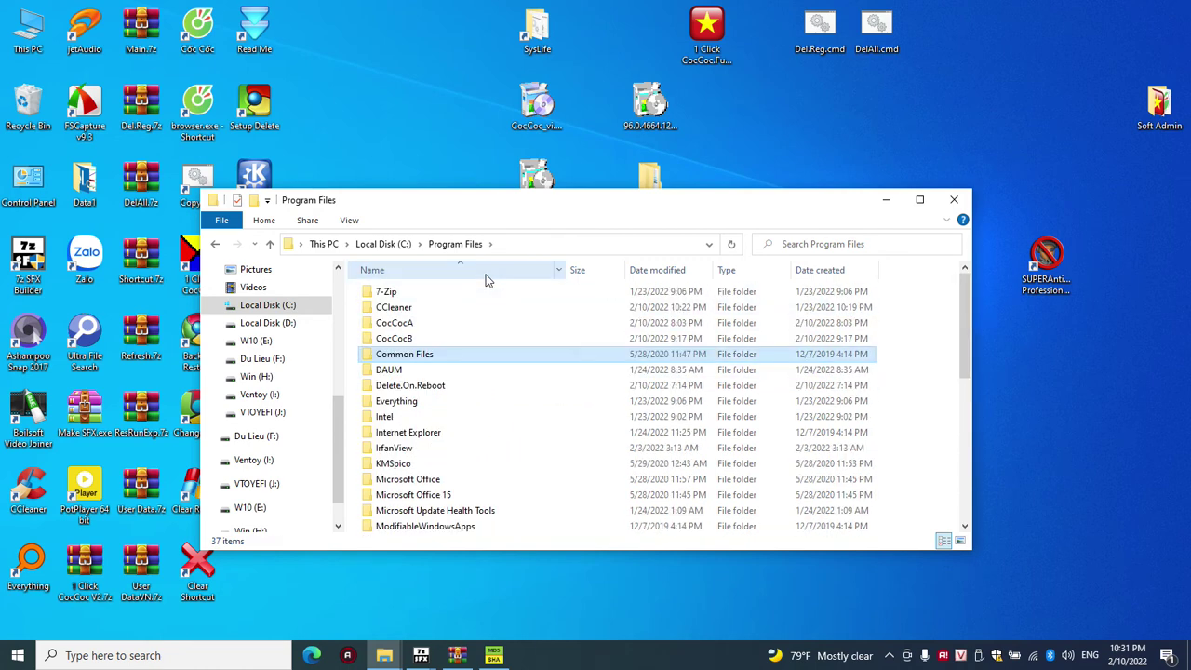
click(437, 494)
scroll(518, 426, down, 4)
scroll(518, 426, down, 1)
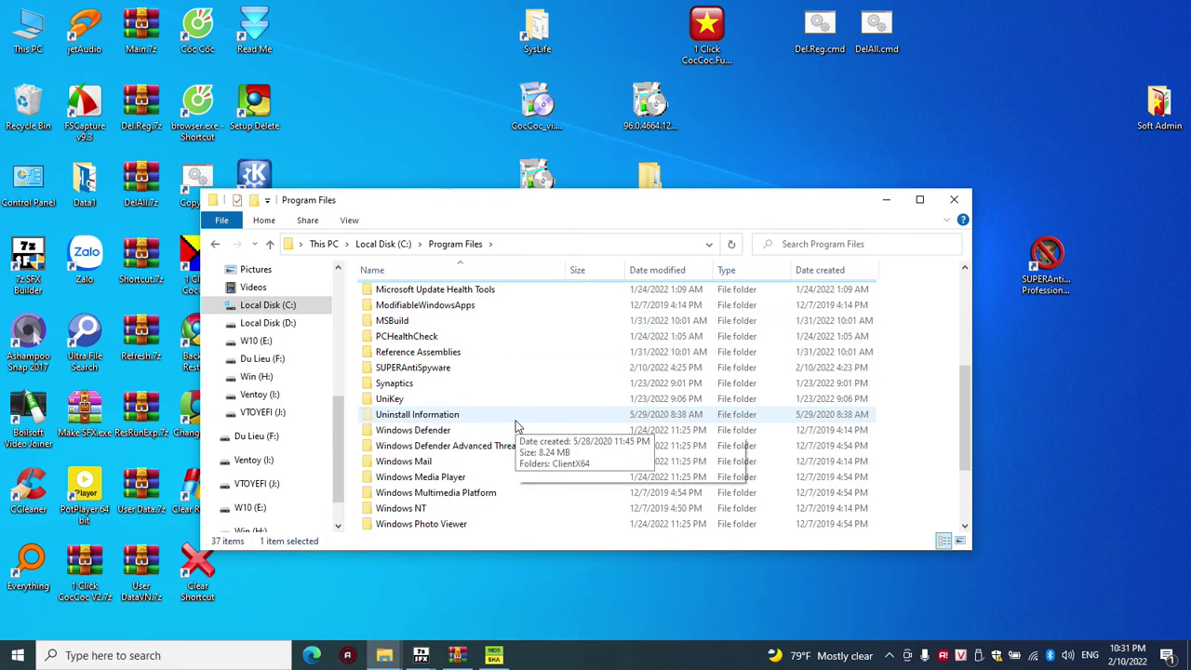
scroll(518, 426, up, 2)
scroll(518, 426, up, 3)
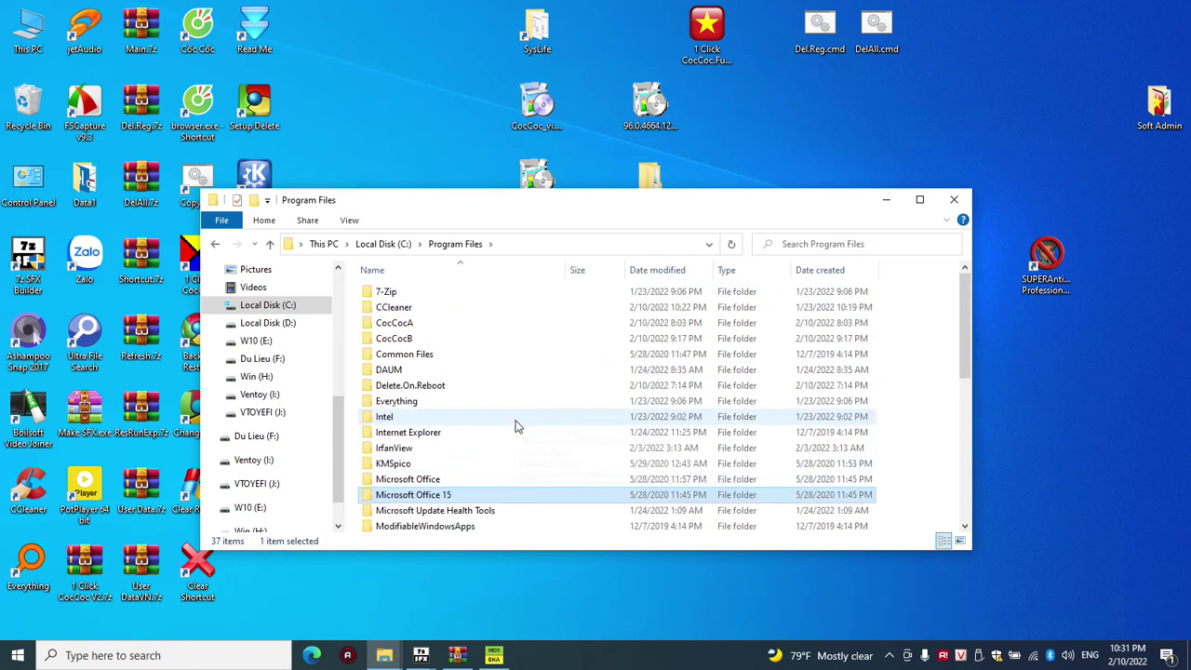
click(953, 199)
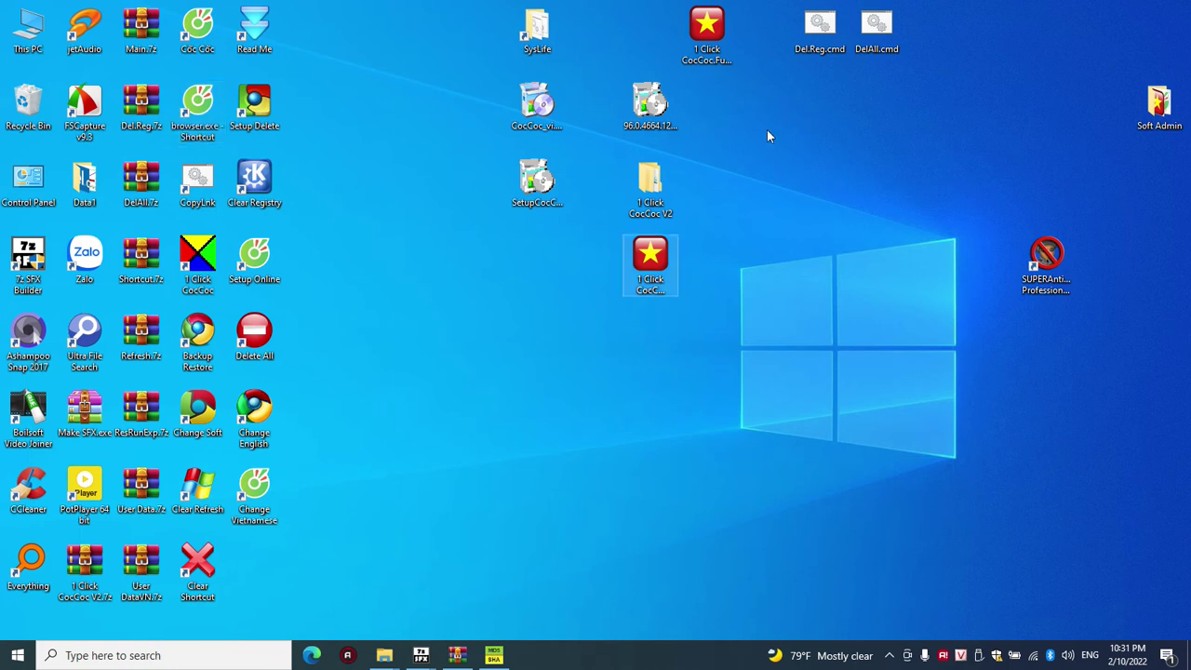
- Move 1 Click CocCoc 4.2.exe to the empty desktop area between the Setup Online shortcut and the installer icons
click(650, 259)
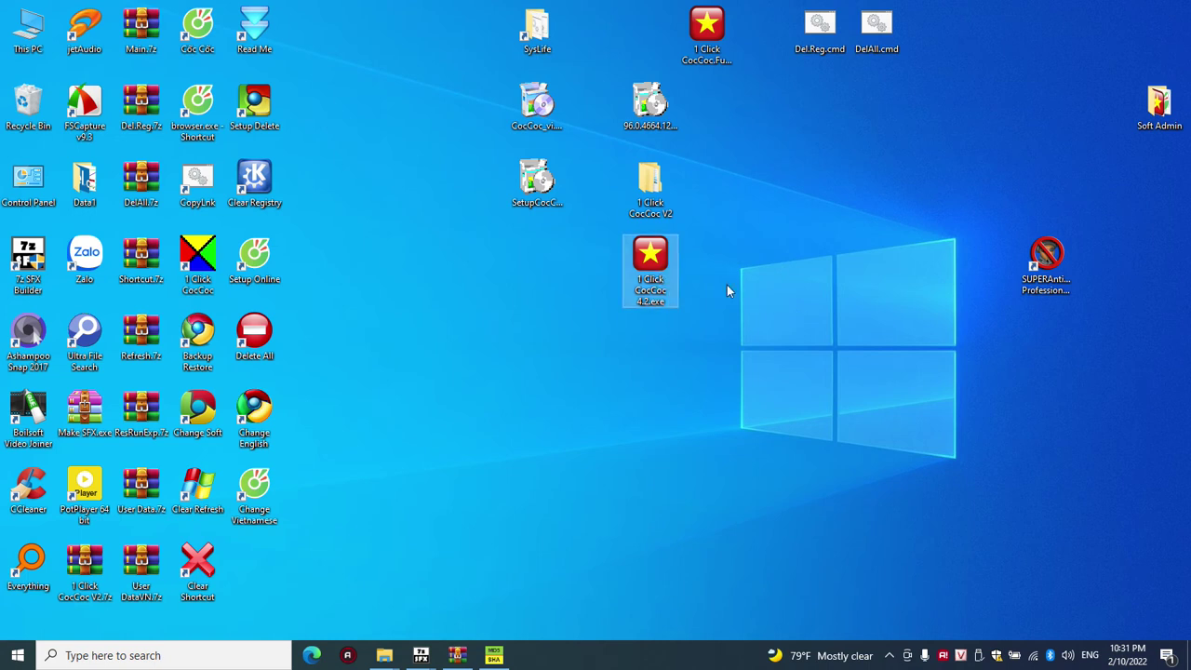
click(590, 319)
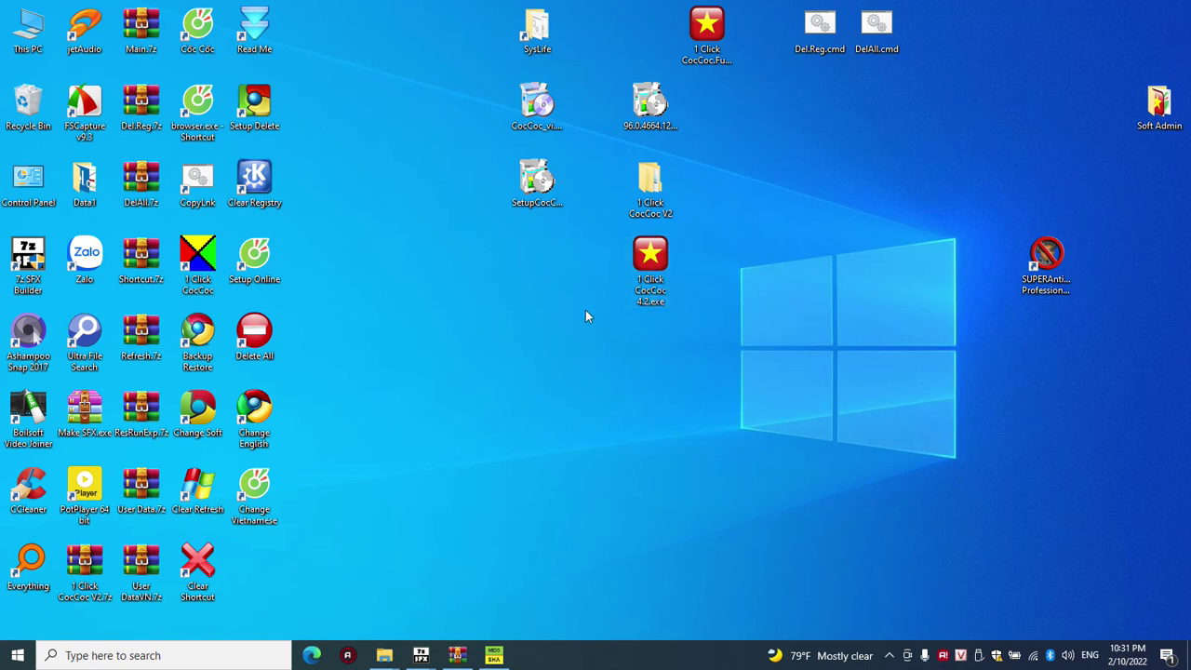
click(661, 264)
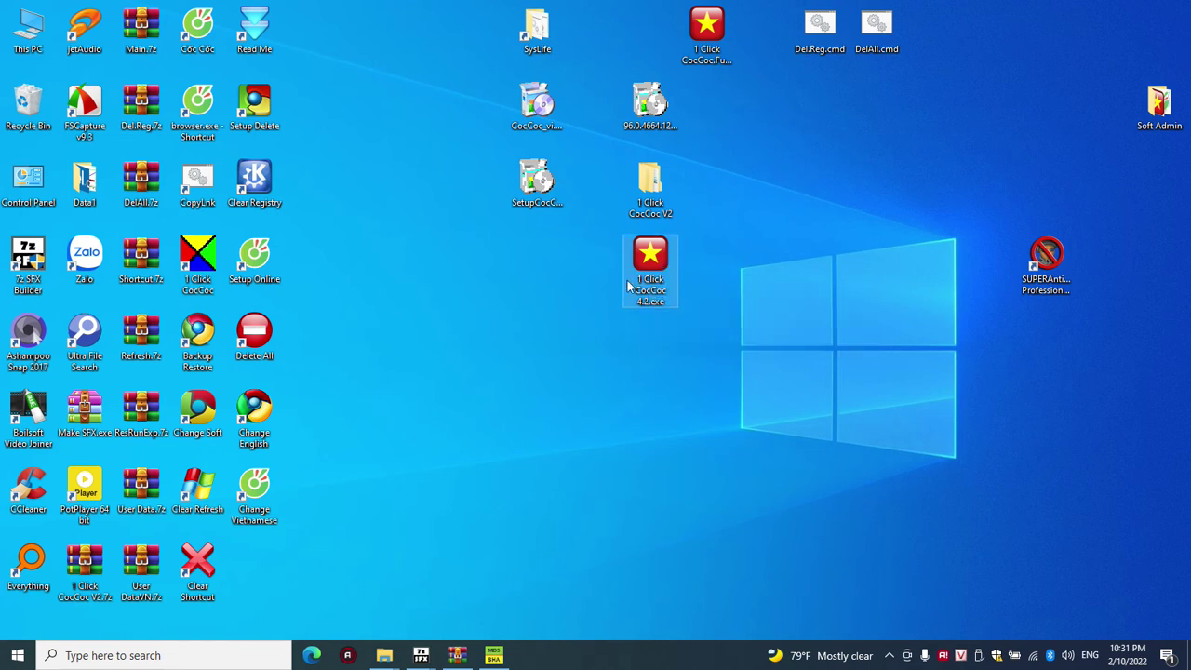
drag(653, 266, 426, 272)
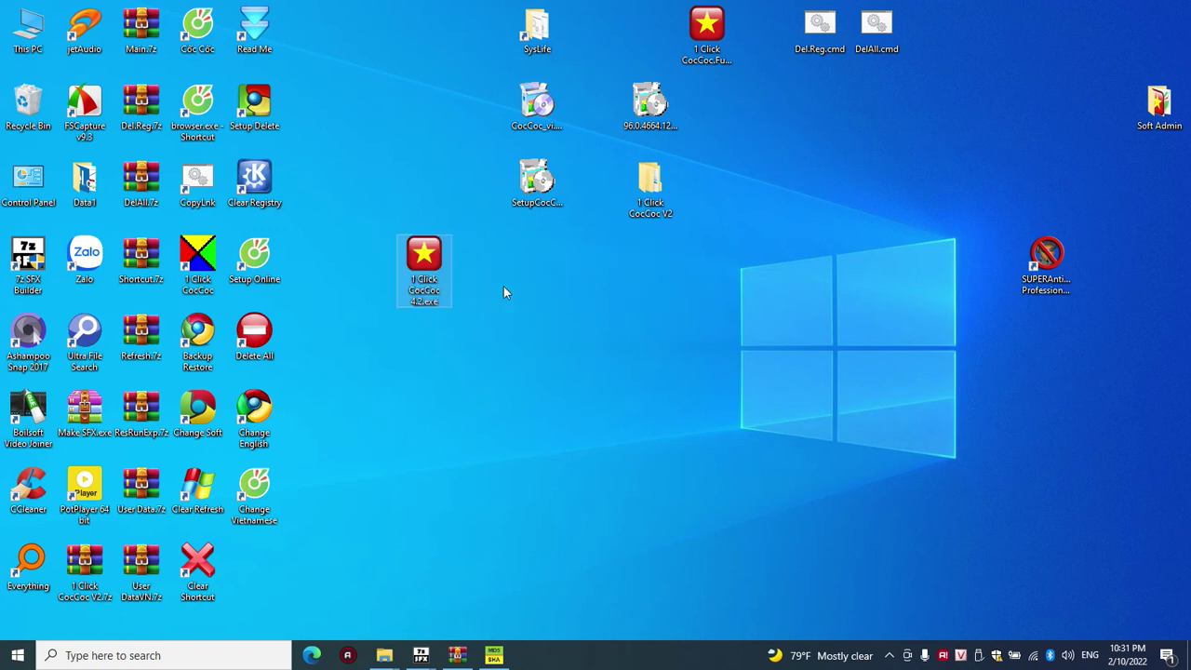
- Move 1 Click CocCoc 4.2.exe below the 1 Click CocCoc V2 folder and the SUPERAntiSpyware shortcut below Soft Admin on the desktop
click(837, 243)
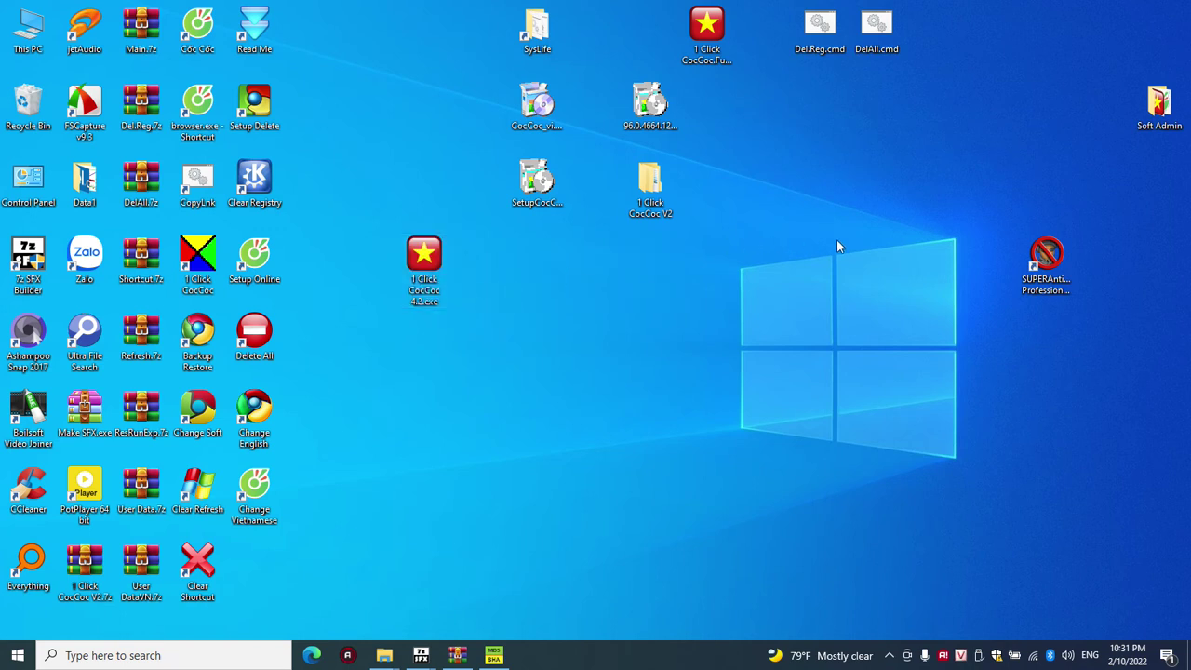
drag(424, 265, 679, 259)
click(768, 245)
drag(1060, 260, 1159, 178)
click(907, 140)
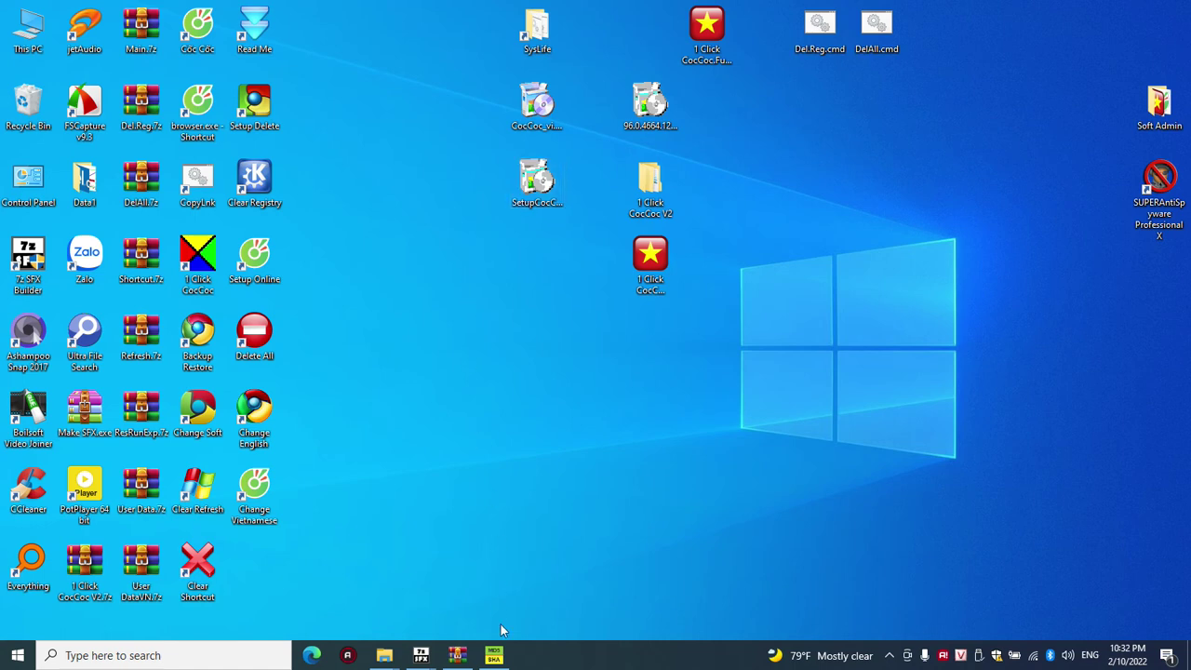
- Bring up the open 1 Click CocCoc.Full.exe archive window and close it
mouse_move(456, 655)
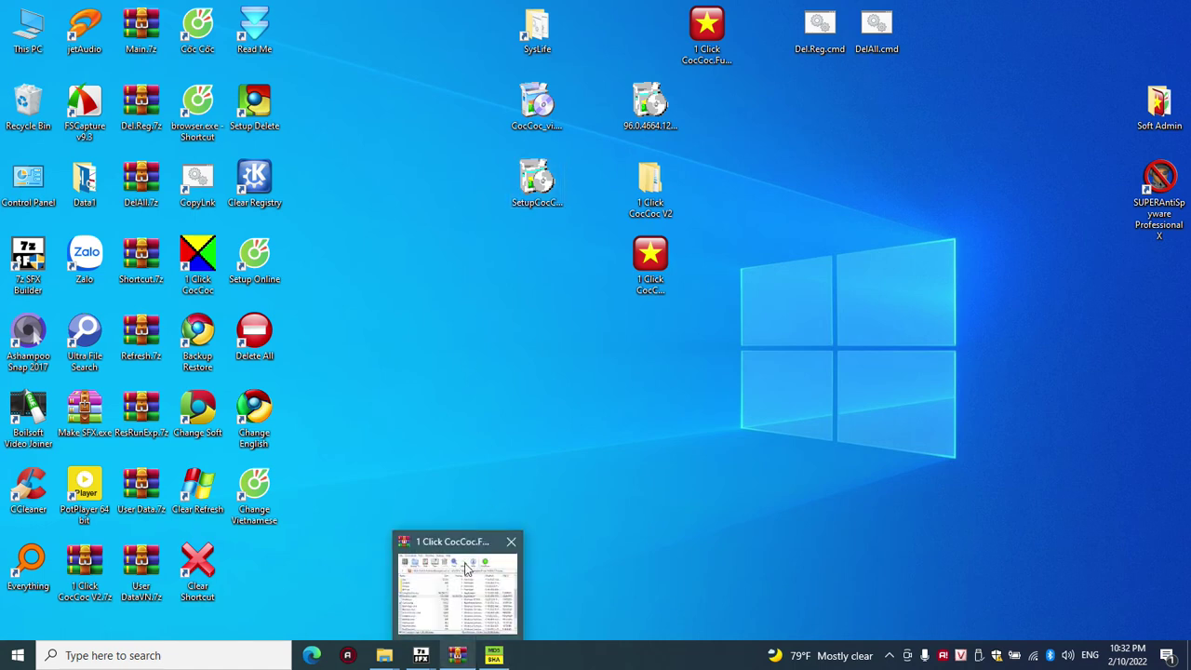
click(466, 569)
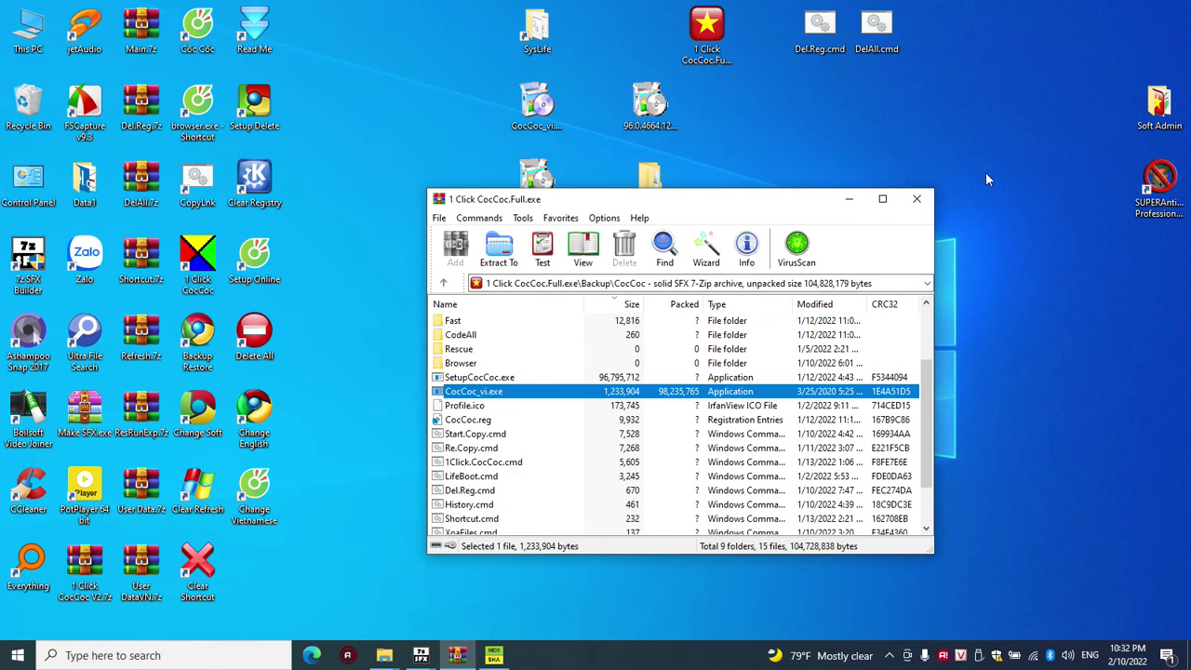
click(922, 197)
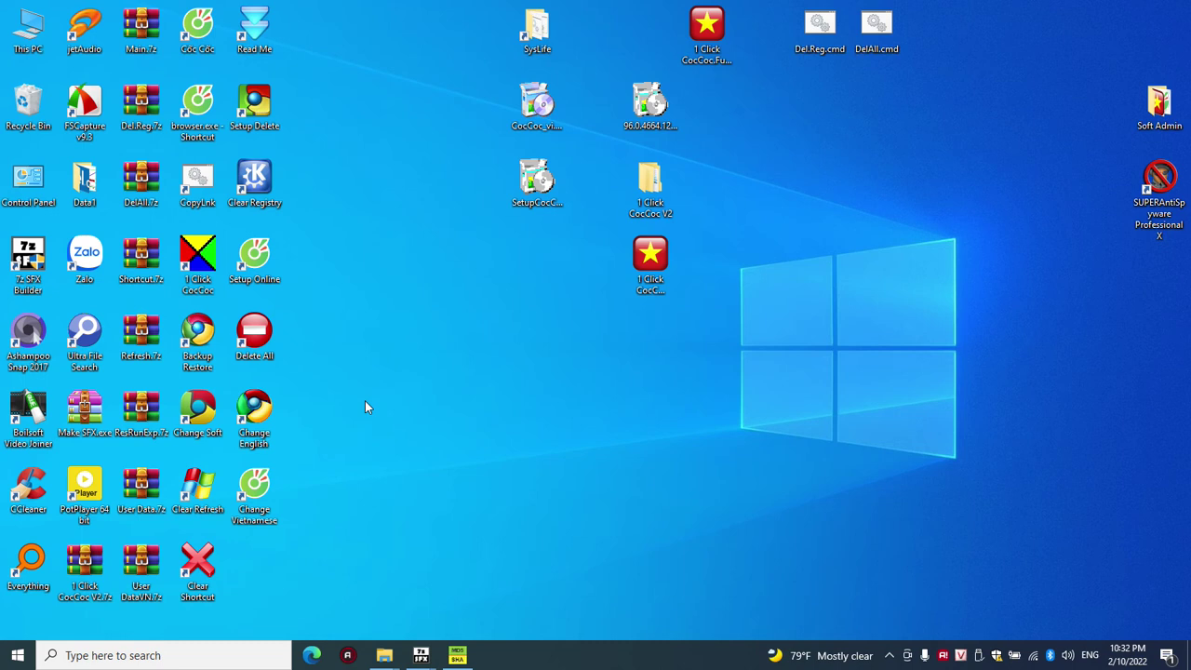
- Open This PC, enlarge its window until all drives fit, and move it clear of most desktop shortcuts
double_click(28, 28)
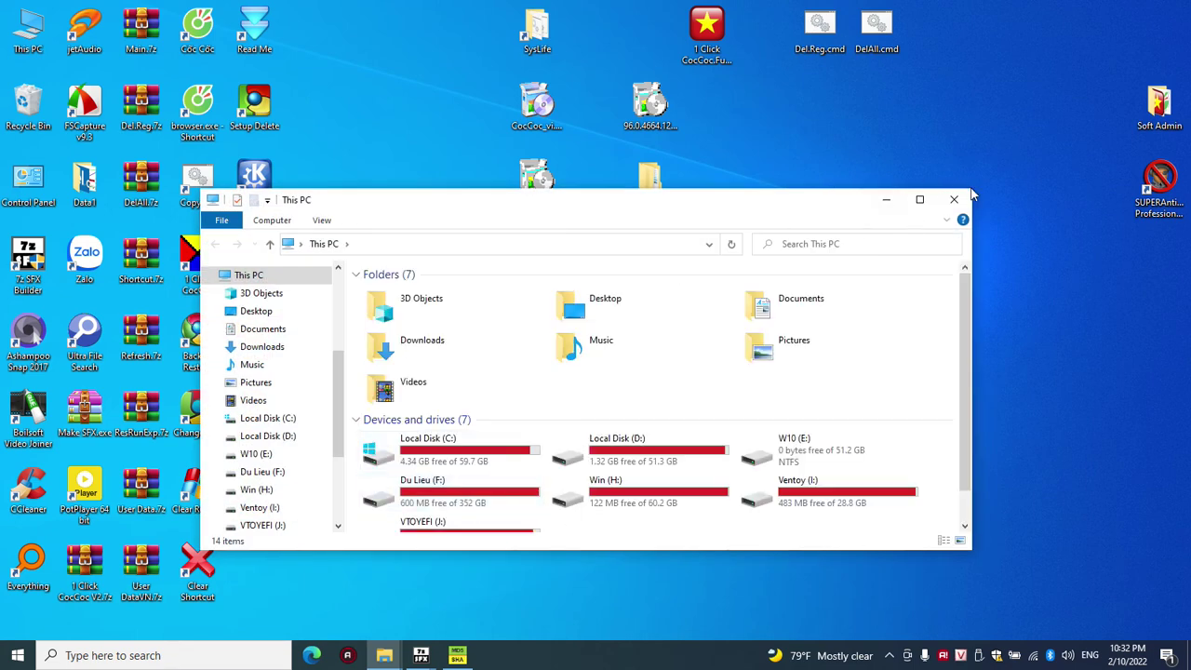
drag(972, 186, 1023, 65)
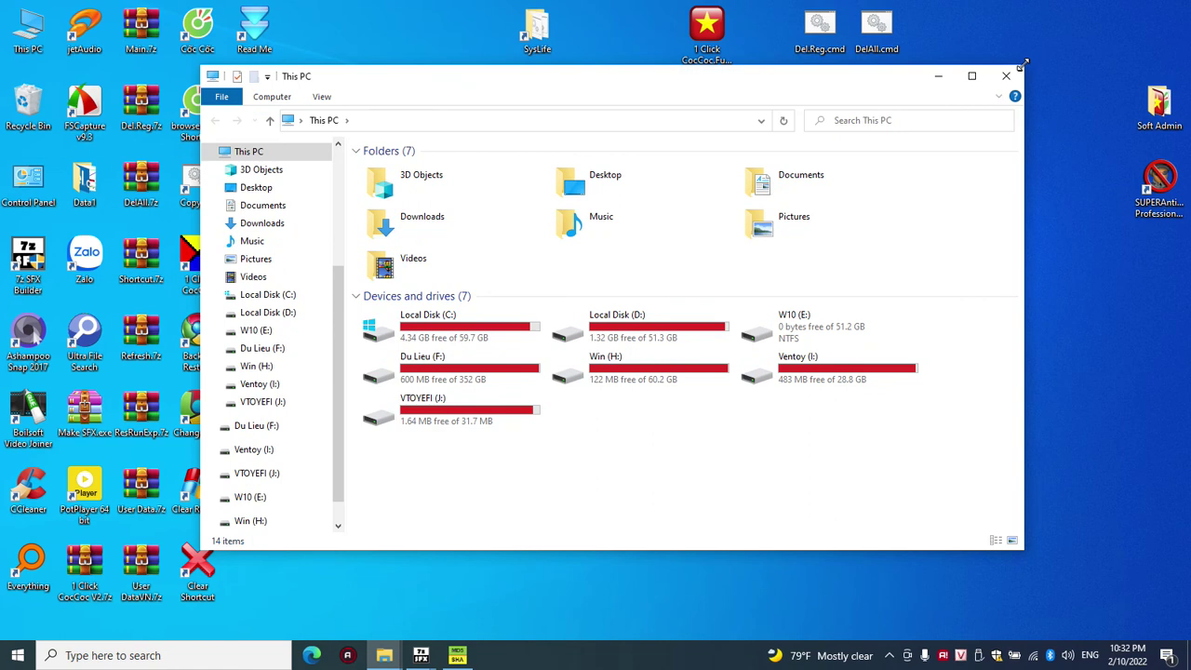
drag(792, 87, 881, 95)
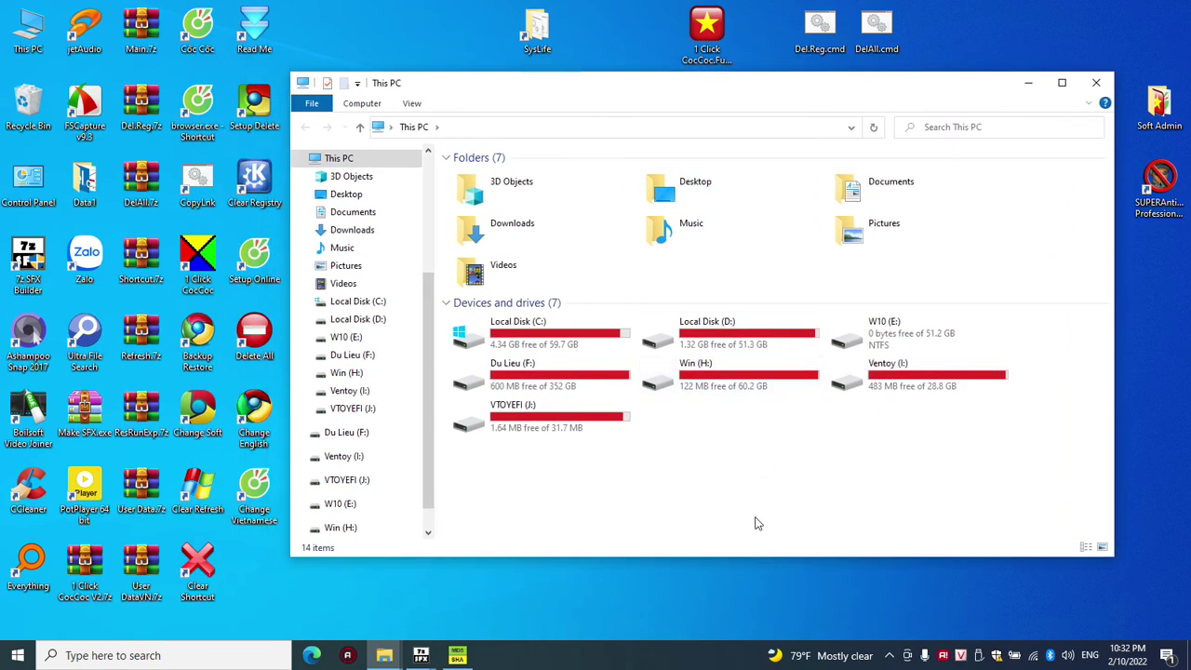
- View the computer's system properties from This PC, and close both the System and This PC windows
right_click(796, 529)
click(843, 518)
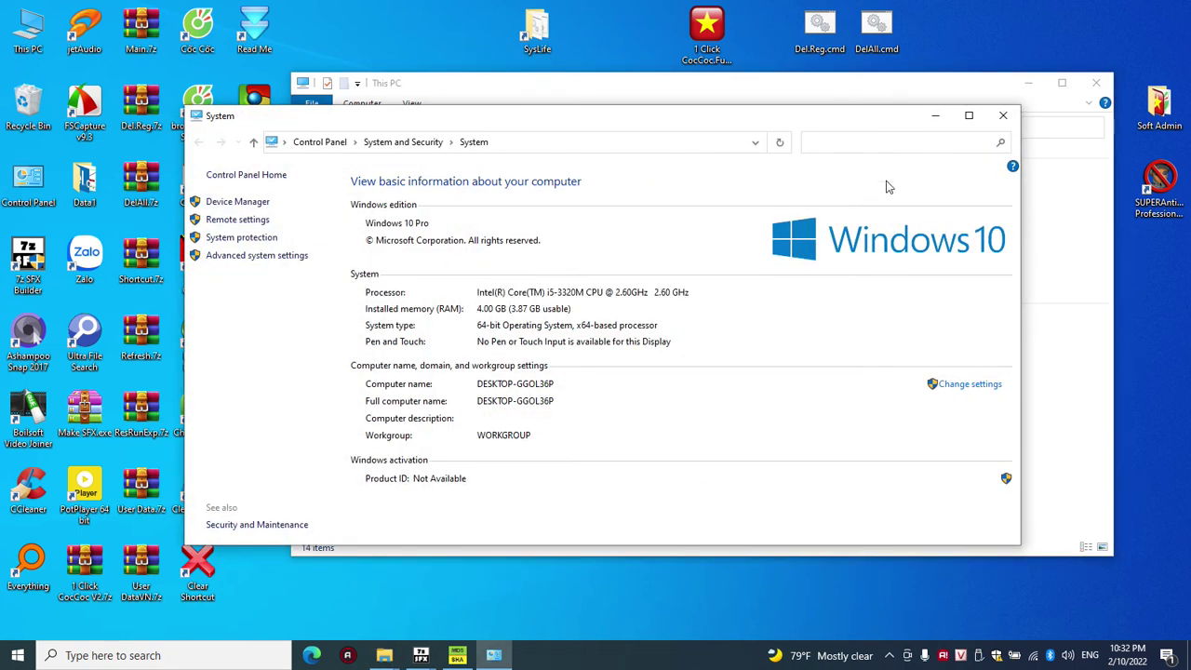
click(1002, 116)
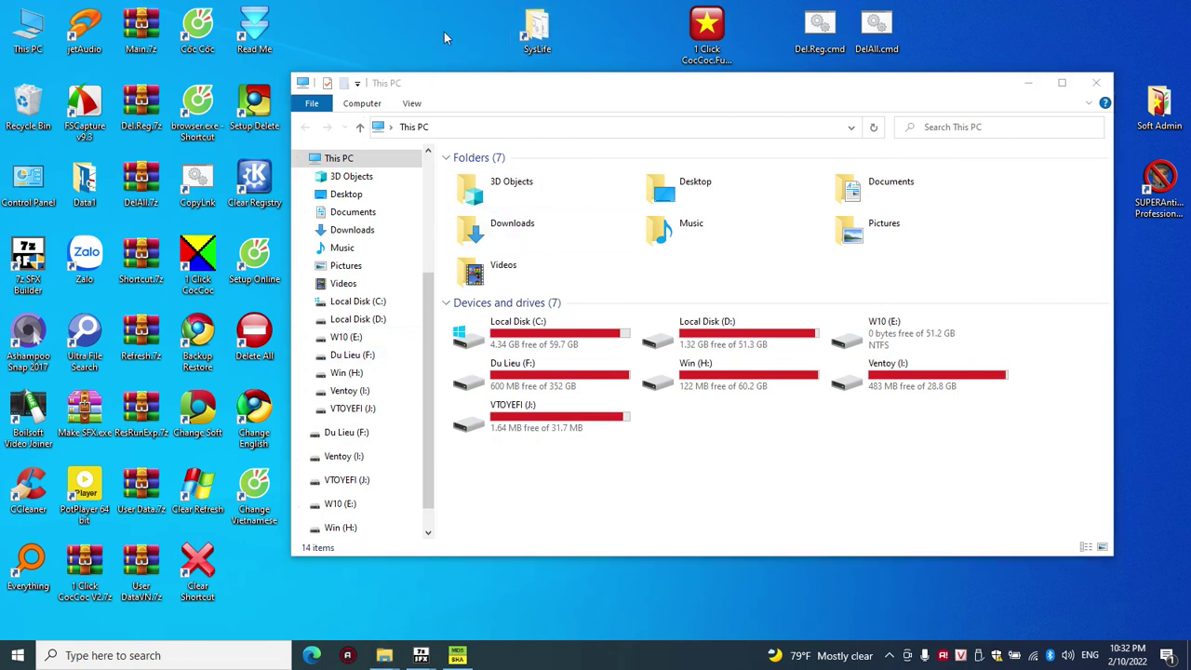
click(1095, 84)
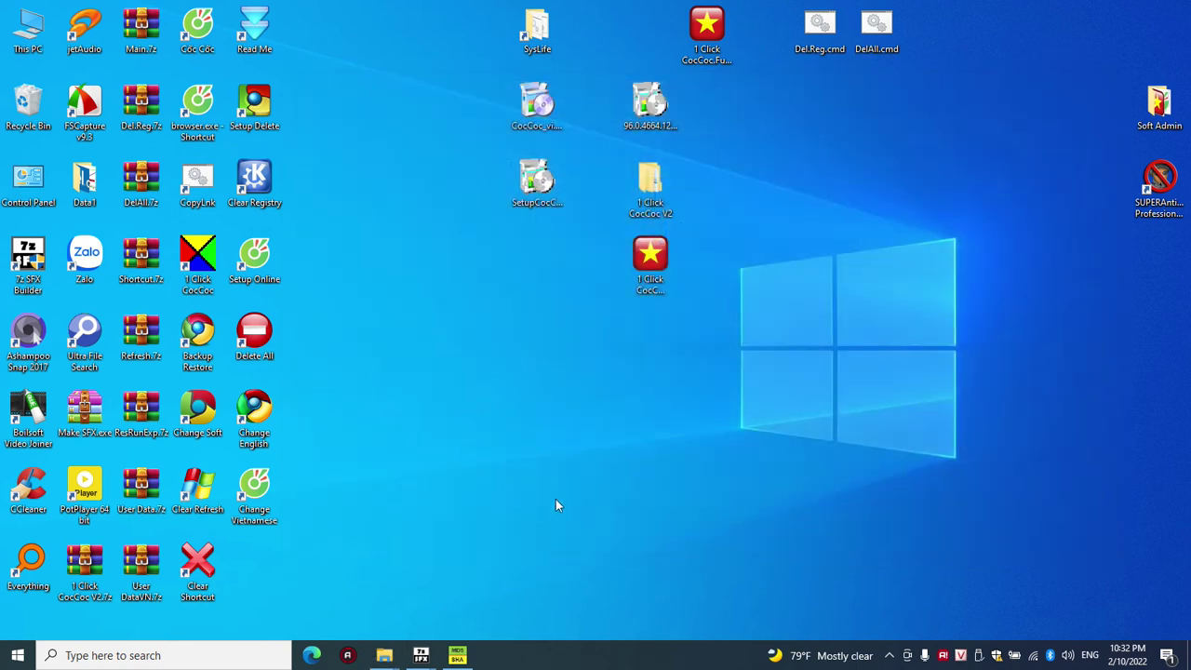
click(888, 654)
click(643, 523)
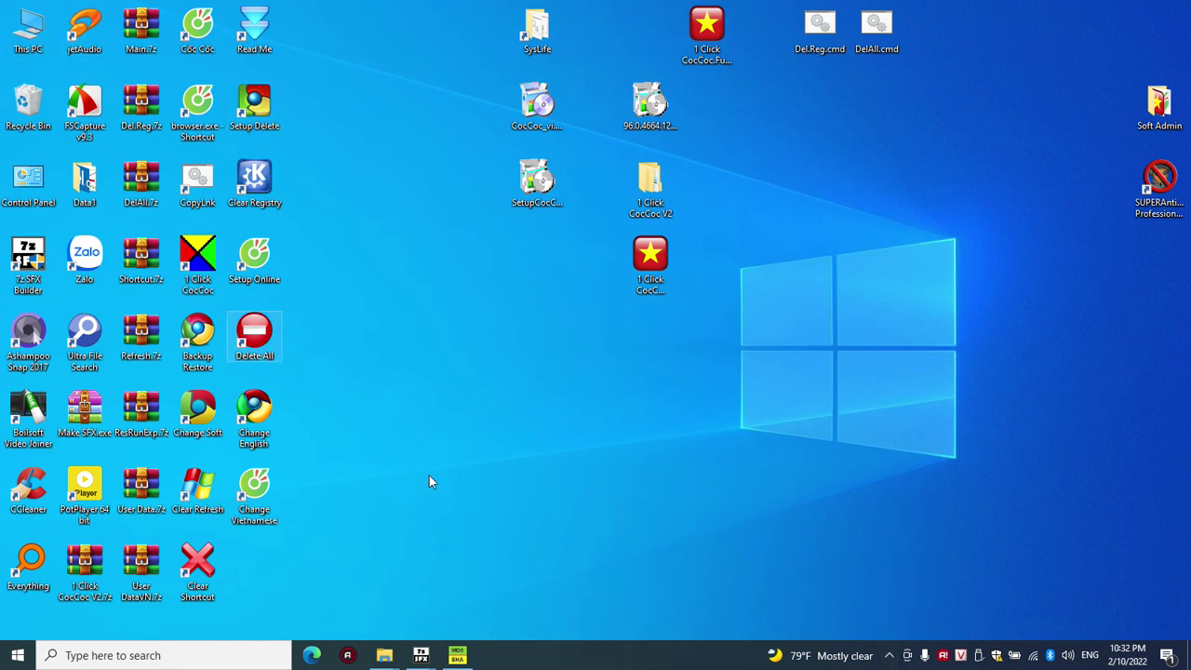
- Open the W10 (E:) drive from This PC, sort its contents by name, look through the folders, and close the window
click(300, 362)
key(Return)
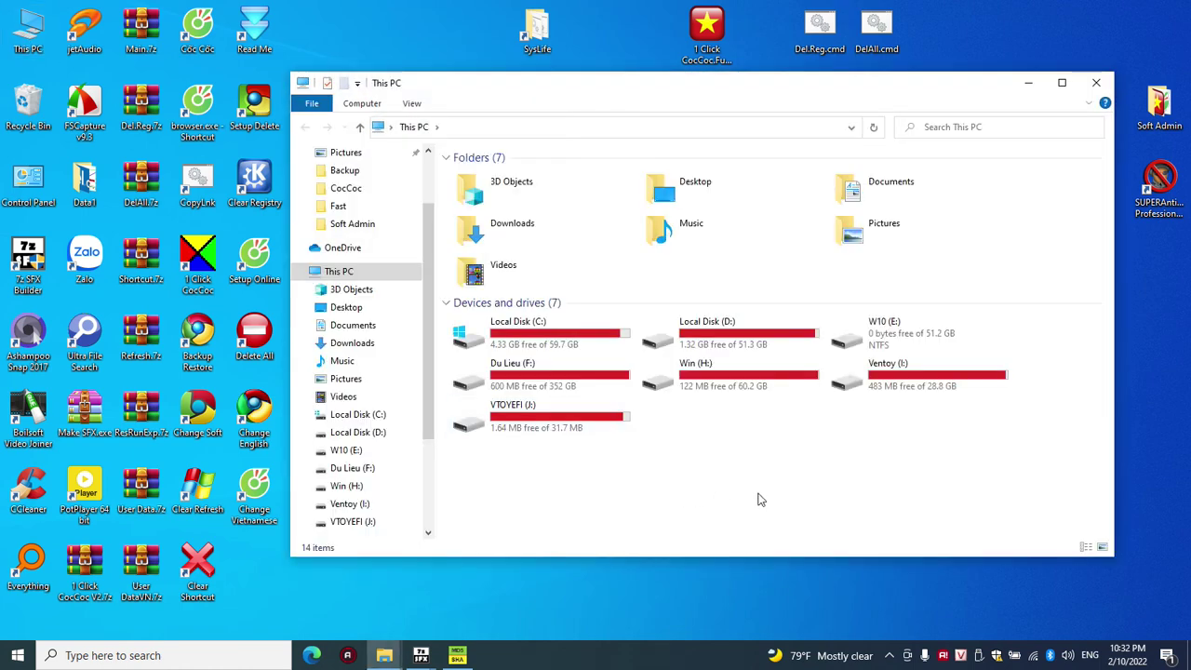
click(876, 338)
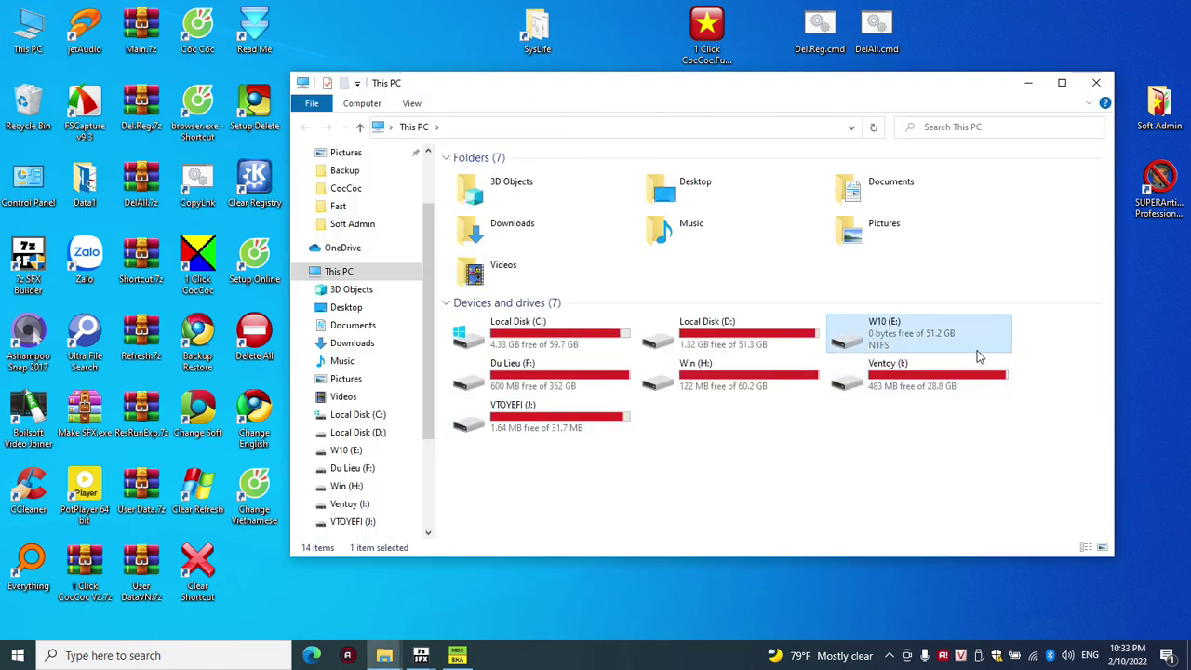
double_click(893, 333)
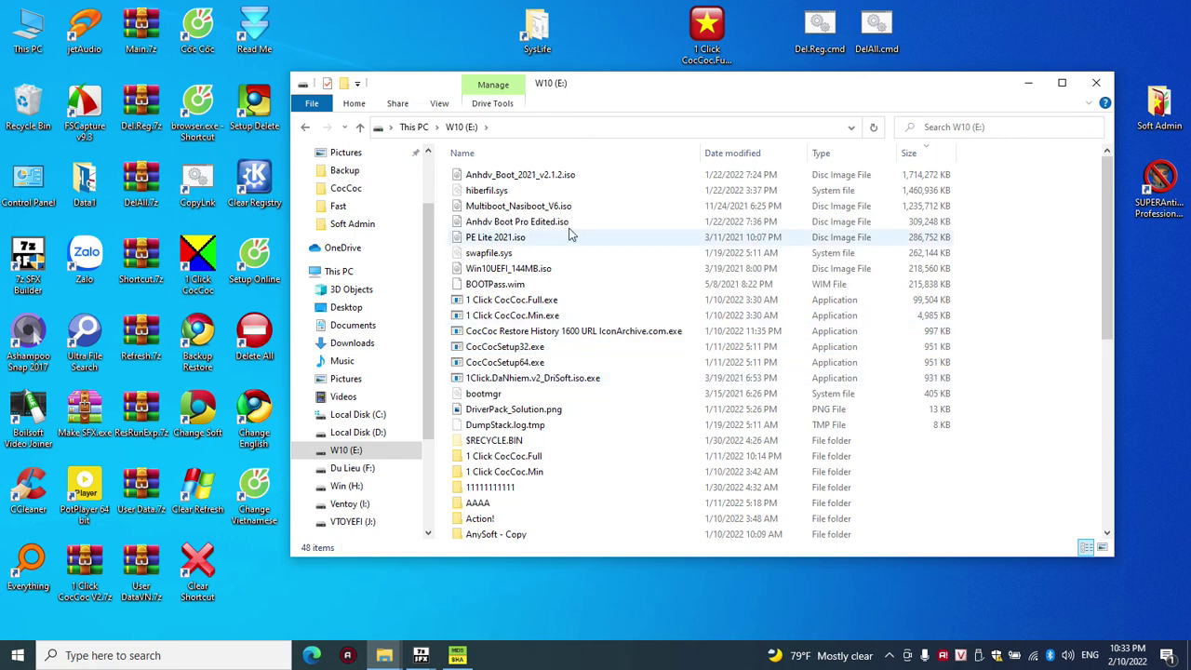
click(592, 159)
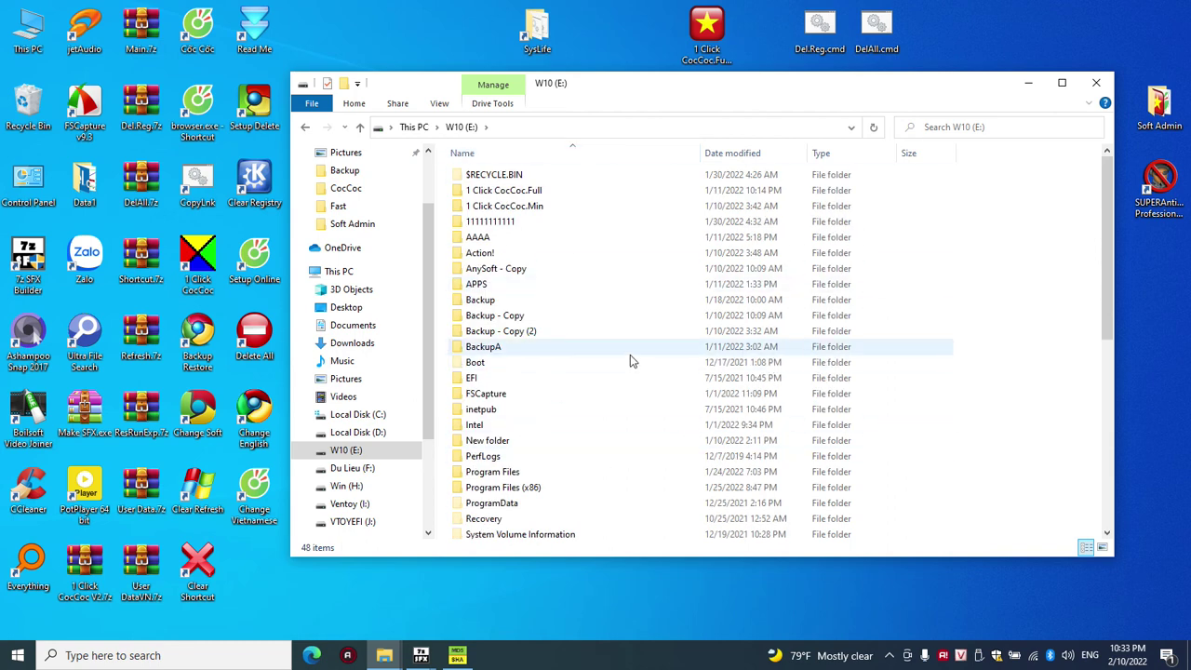
click(638, 300)
scroll(638, 304, down, 4)
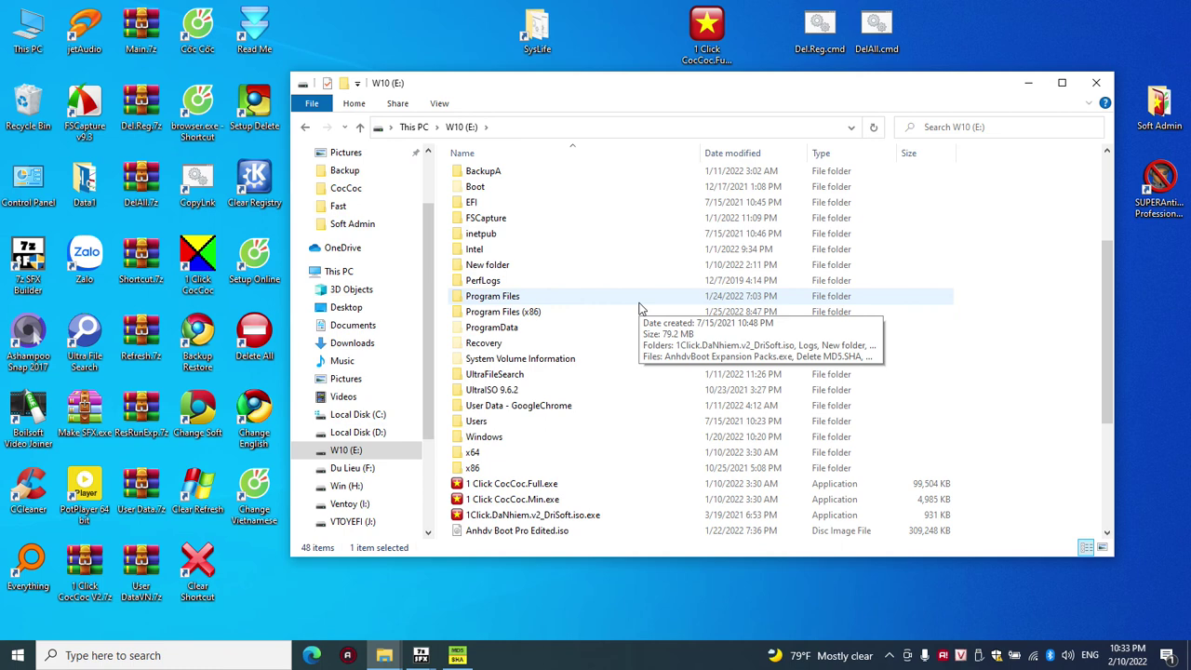
scroll(638, 307, up, 4)
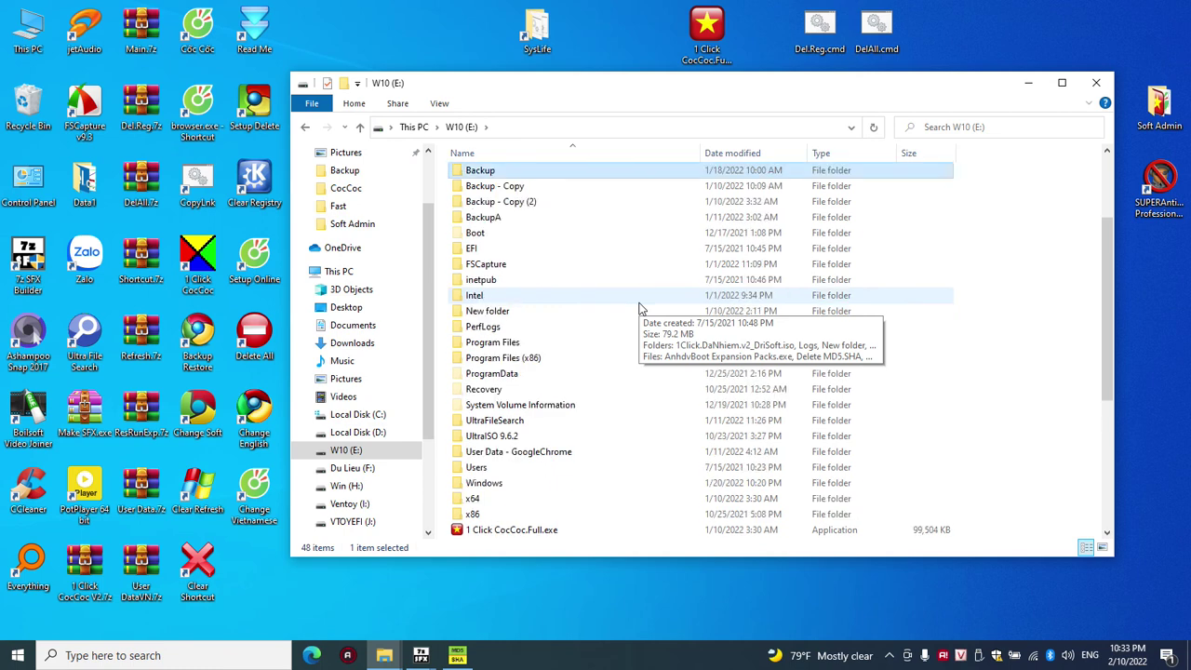
click(1095, 85)
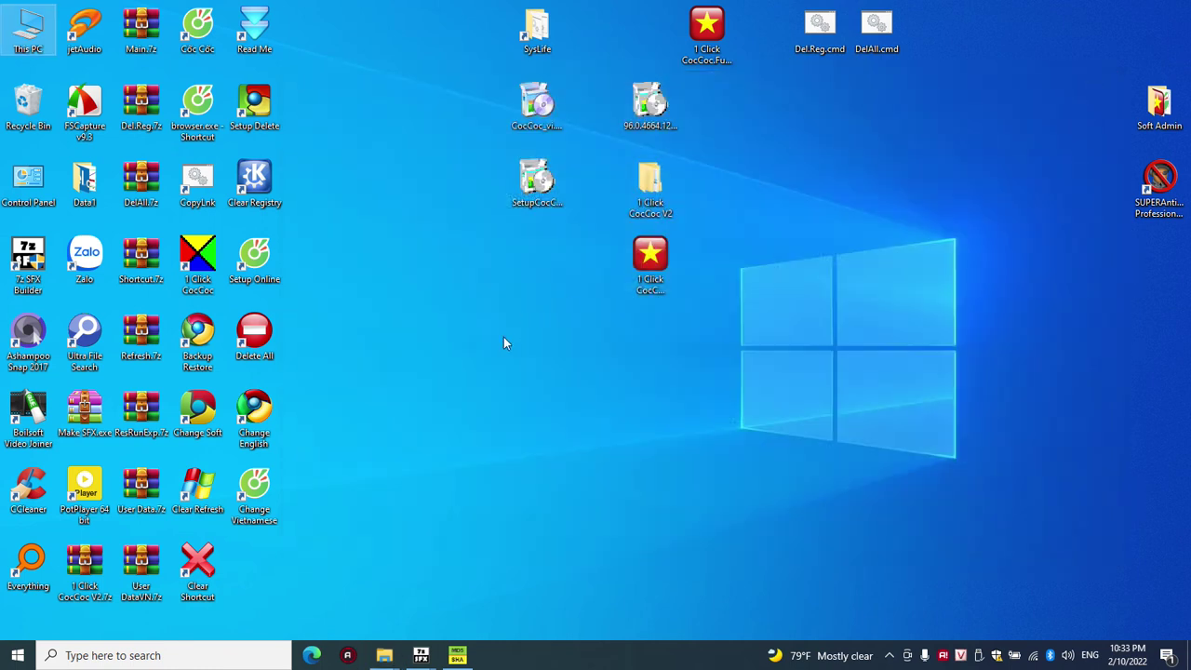